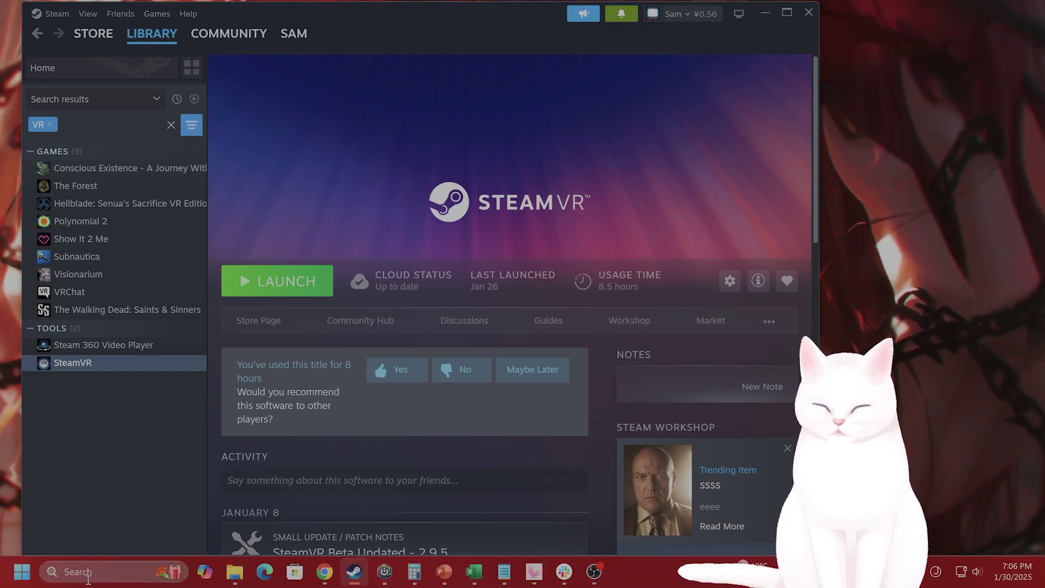
- Check the Drivers page of the NVIDIA app for a graphics driver update and minimize the app
click(88, 572)
text(nvIDIA Control Panel)
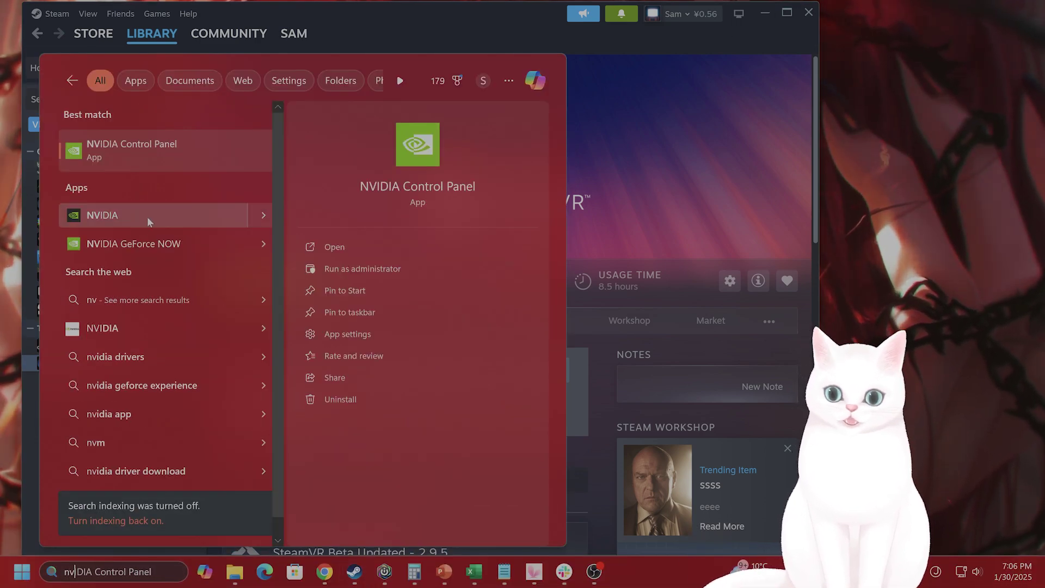
click(147, 217)
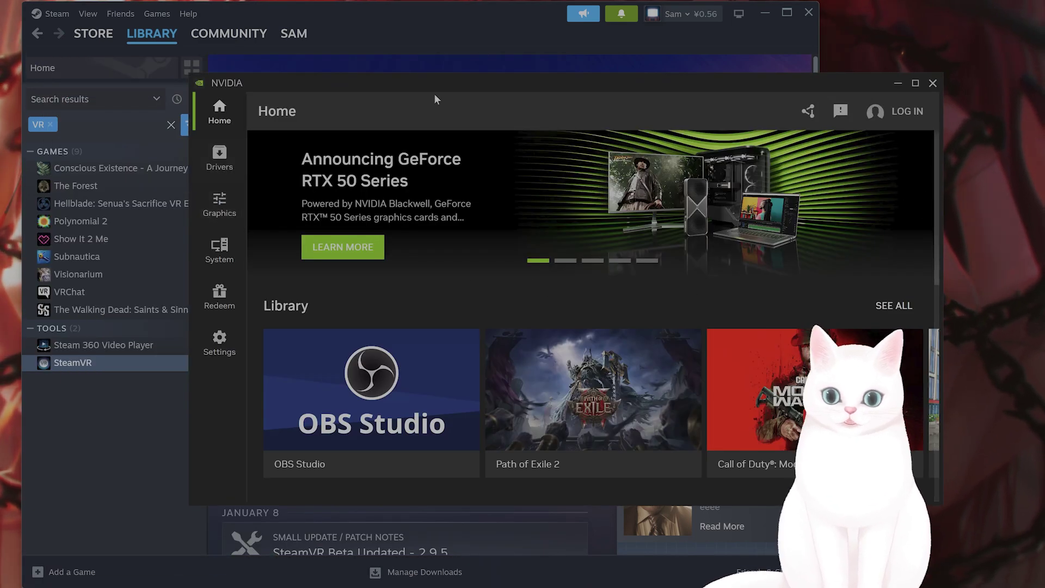
drag(442, 91, 470, 106)
click(248, 173)
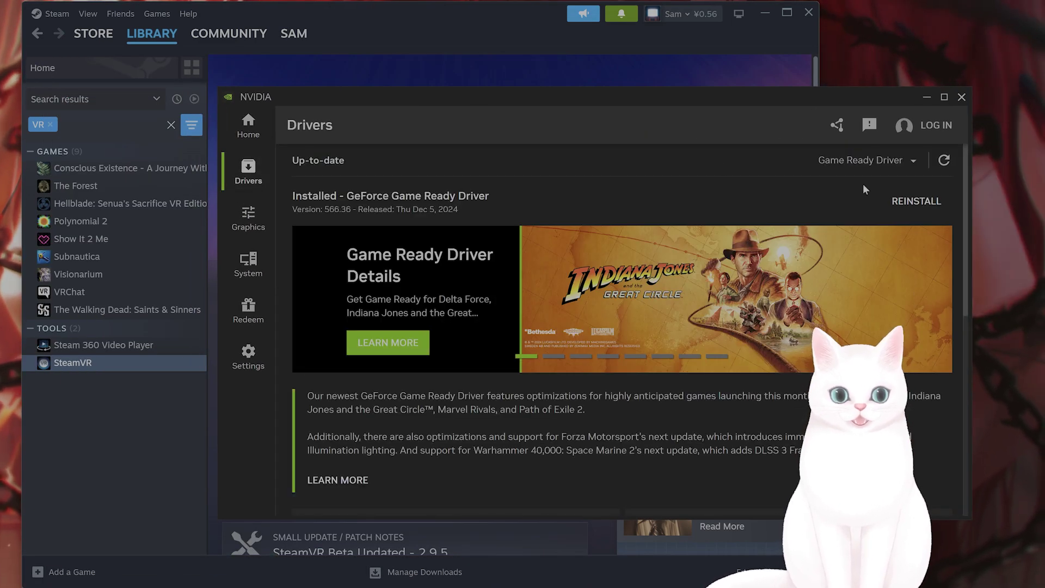
click(926, 97)
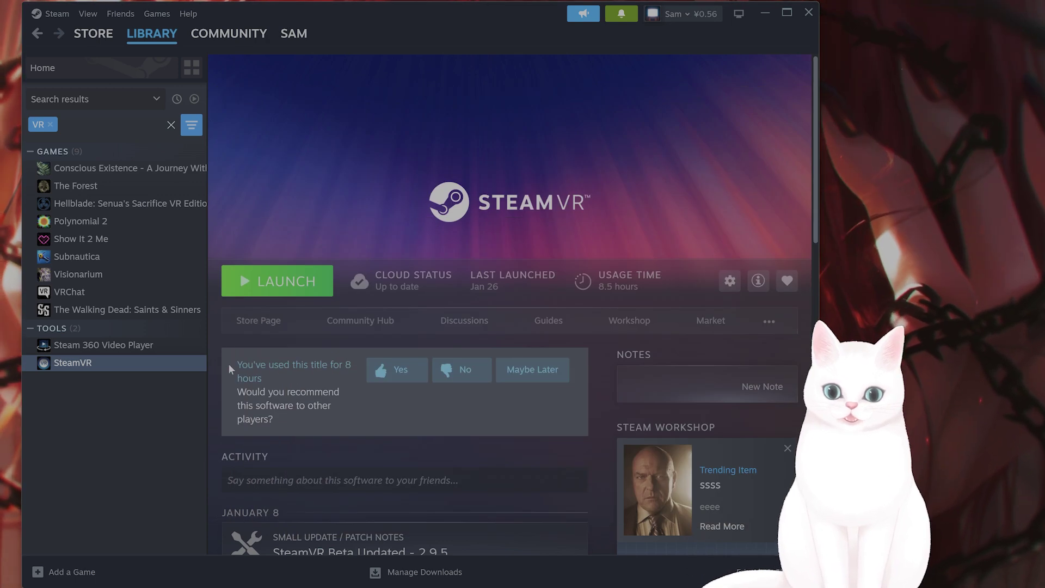
- Examine the Beta Participation options in SteamVR's properties and close them without choosing a beta
right_click(135, 371)
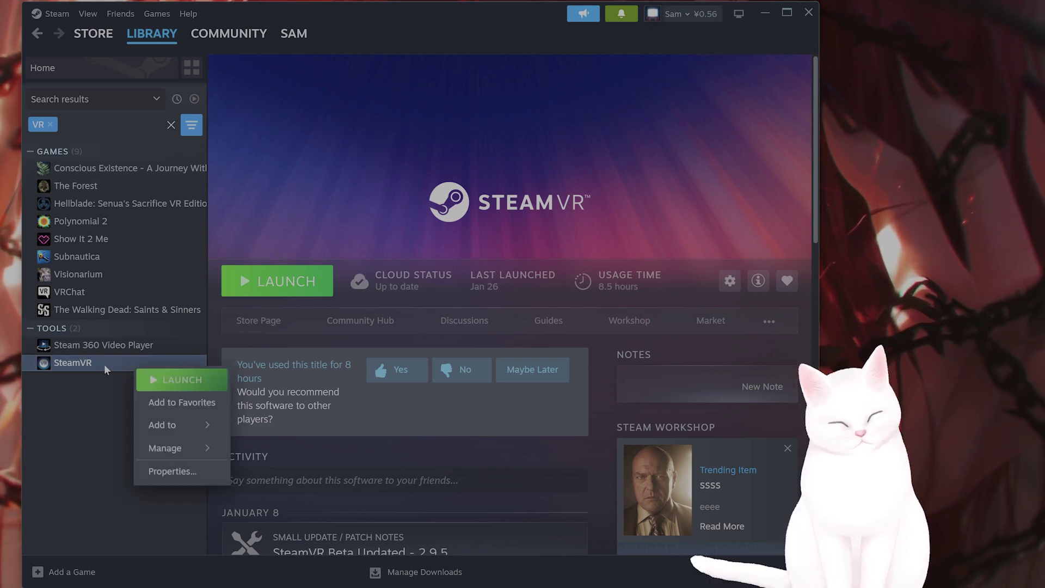
click(180, 471)
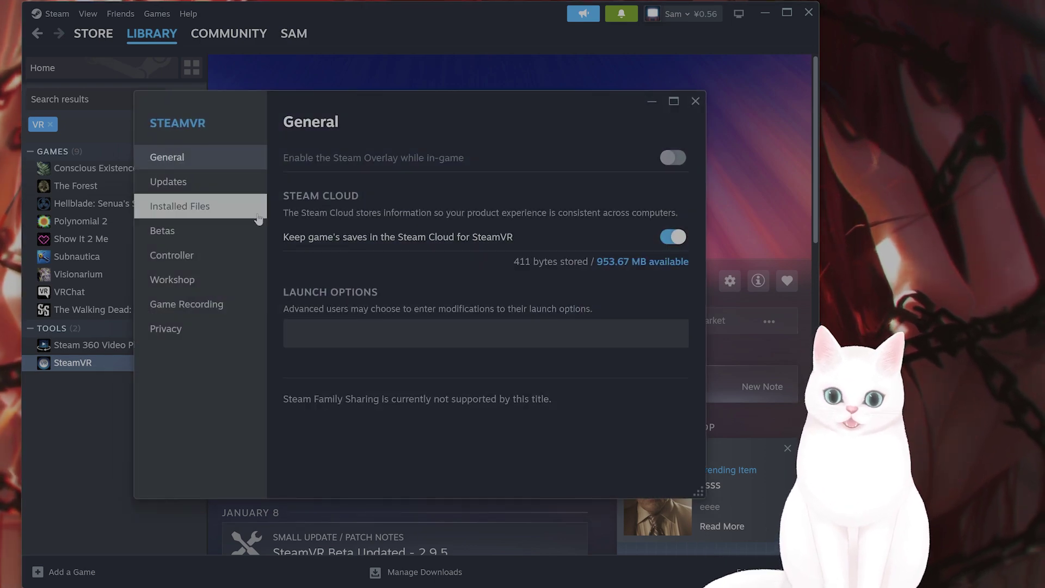
click(229, 230)
click(669, 159)
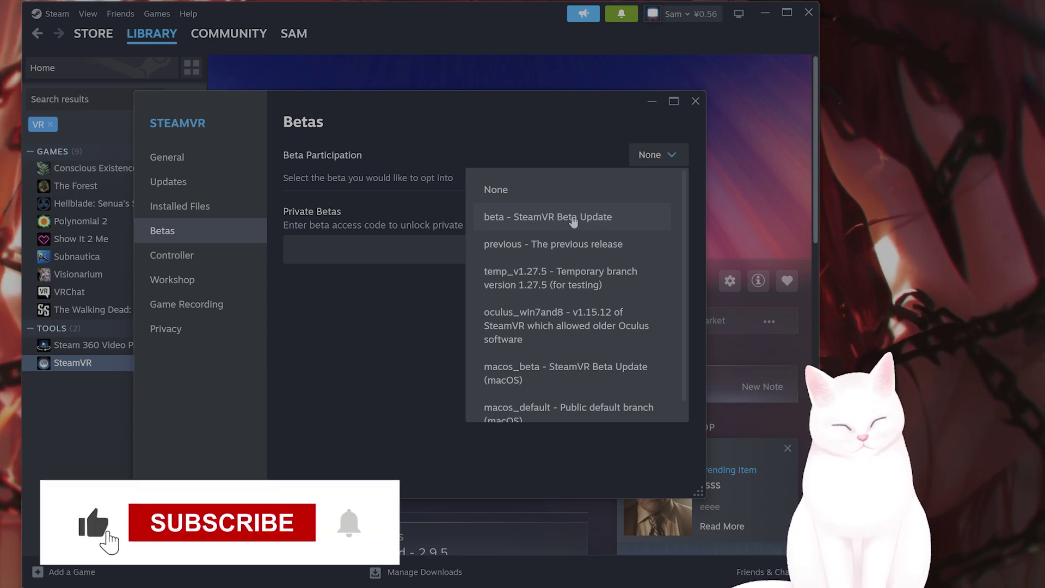
key(Escape)
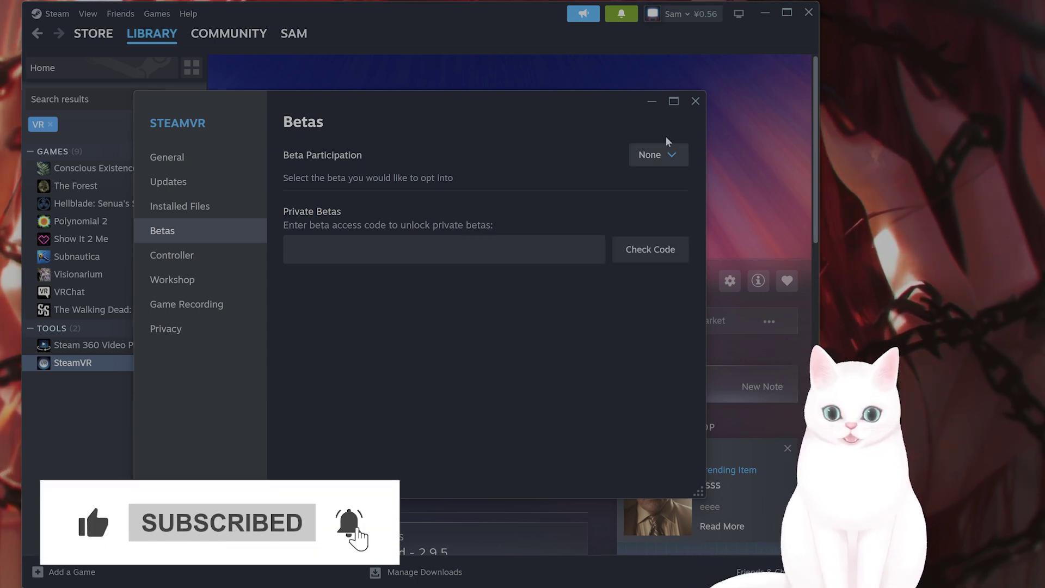
click(695, 100)
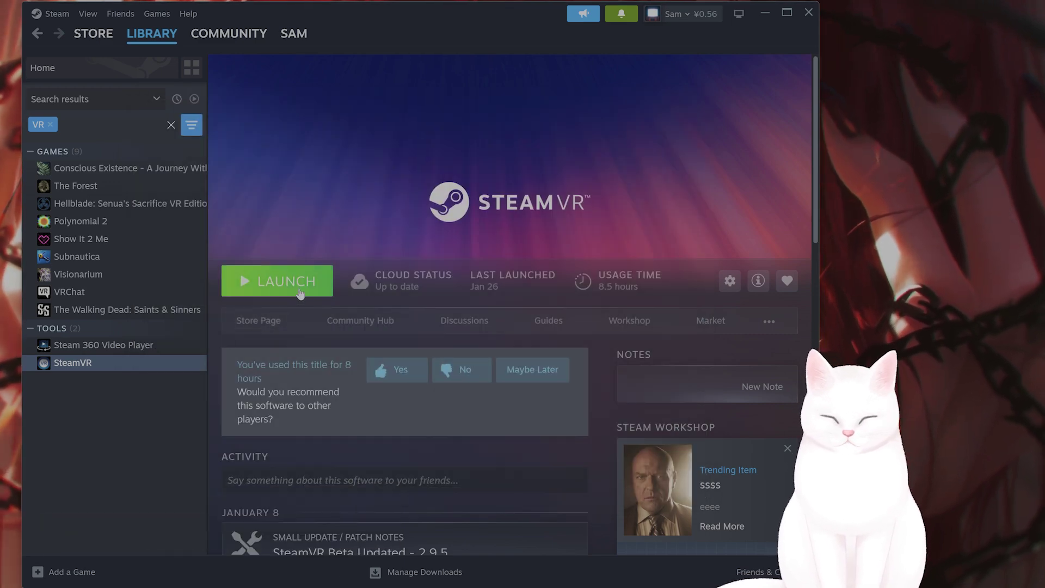
- Launch SteamVR, minimize the Steam library, and open SteamVR's Developer Settings
click(299, 286)
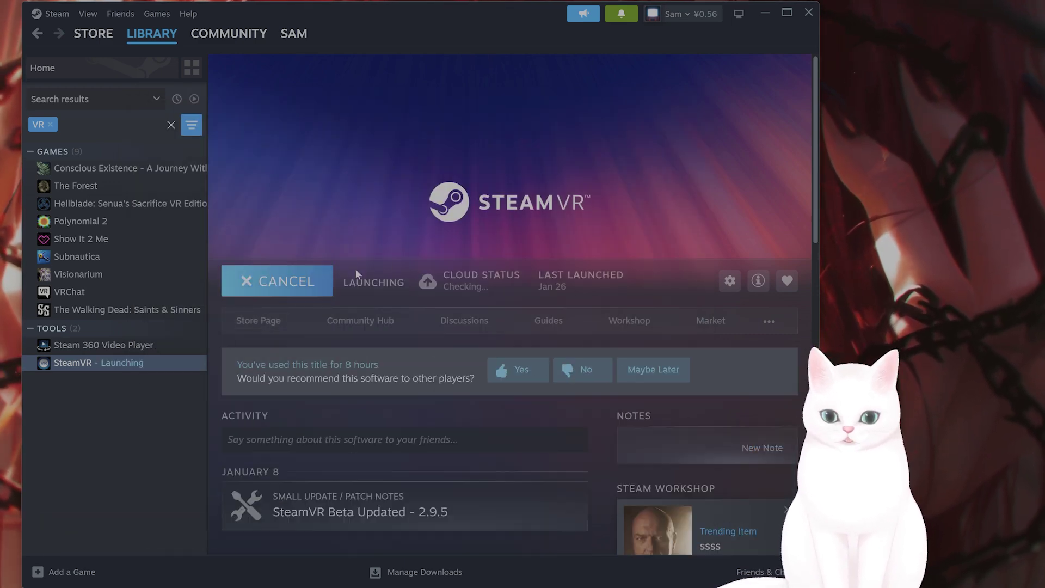
click(766, 13)
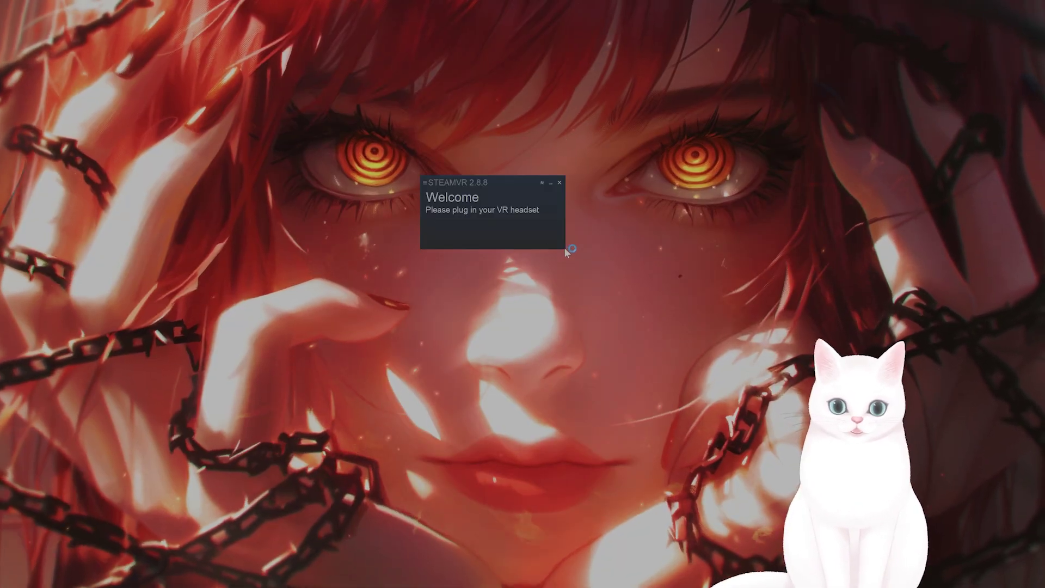
click(424, 182)
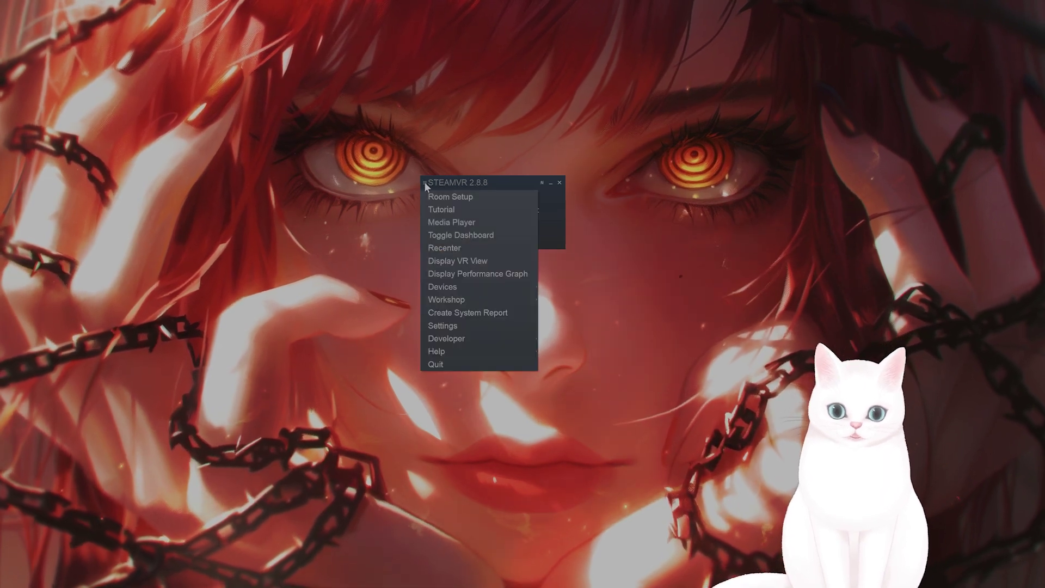
mouse_move(484, 339)
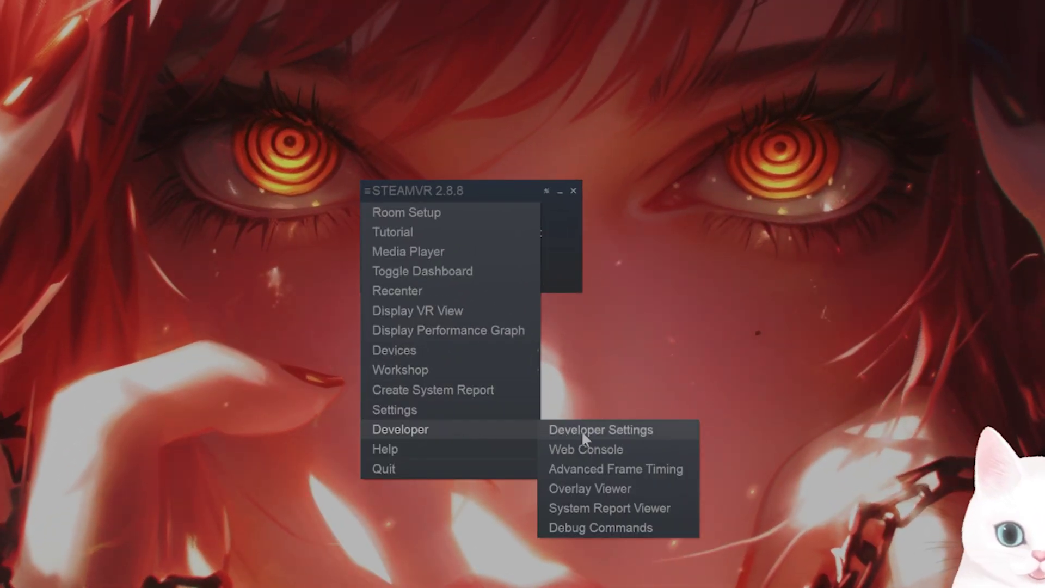
click(581, 429)
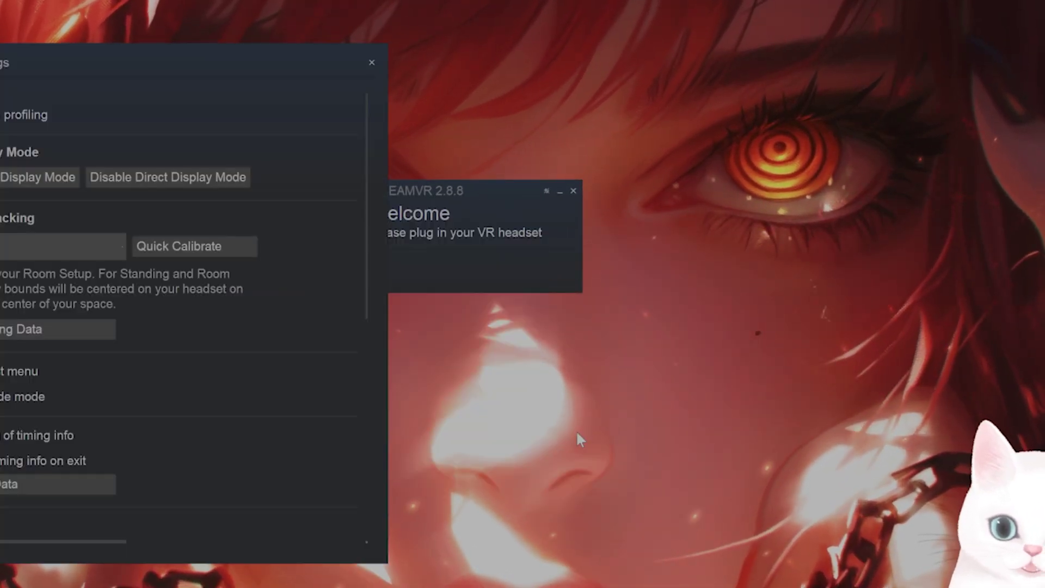
- Review the Direct Display Mode and USB device reset options in Developer Settings, and close SteamVR
scroll(343, 376, down, 5)
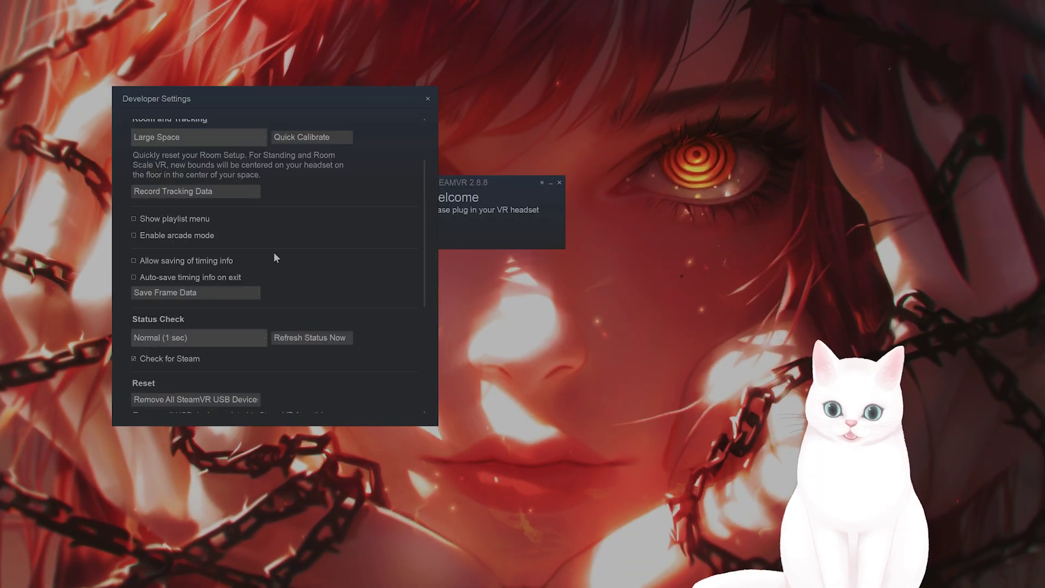
scroll(275, 257, up, 3)
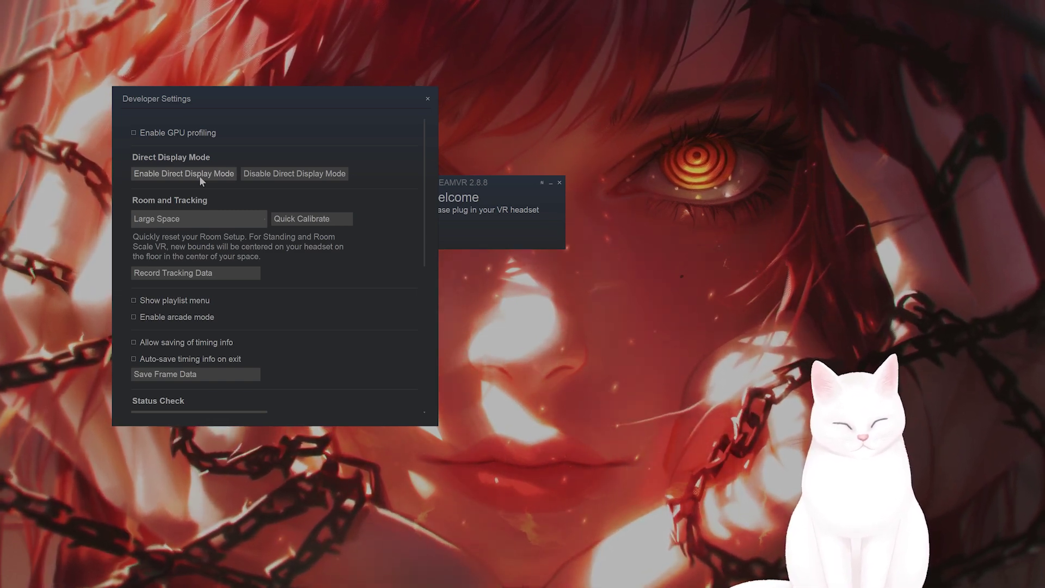
click(428, 99)
click(559, 183)
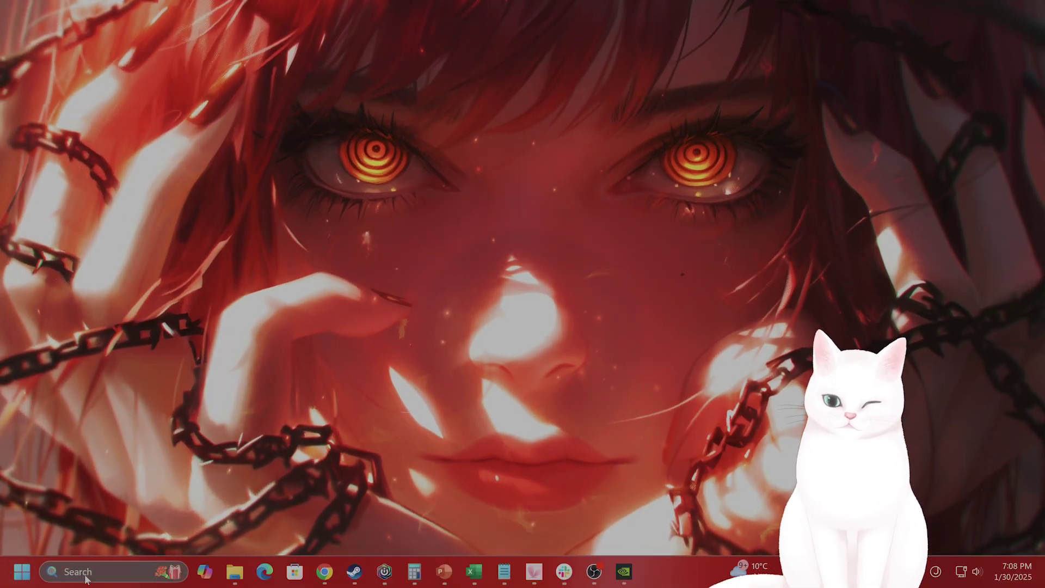
- Open Device Manager, collapse Sound, video and game controllers, and expand Universal Serial Bus controllers
click(86, 573)
text(device)
key(Return)
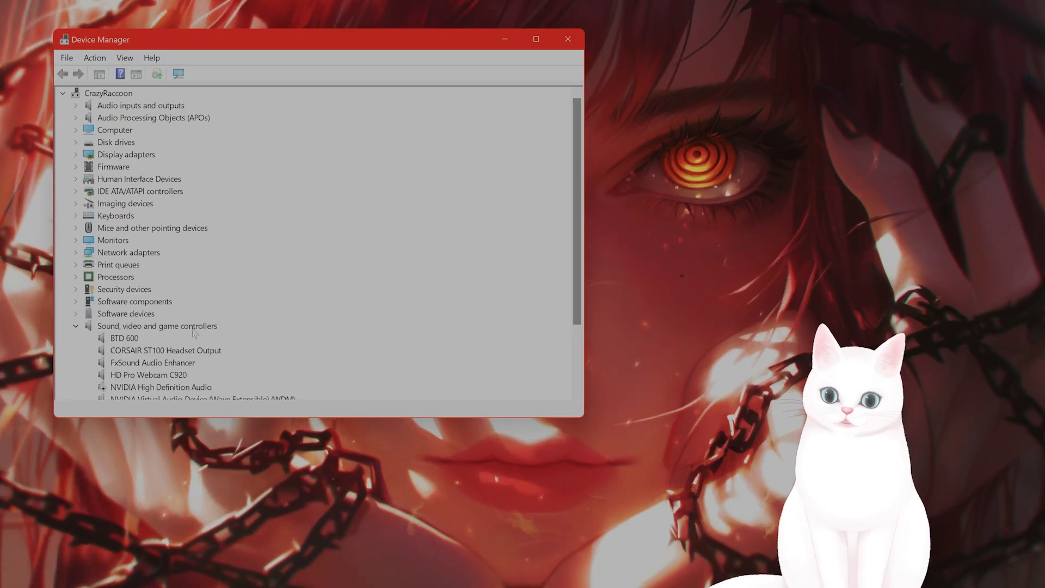
click(76, 327)
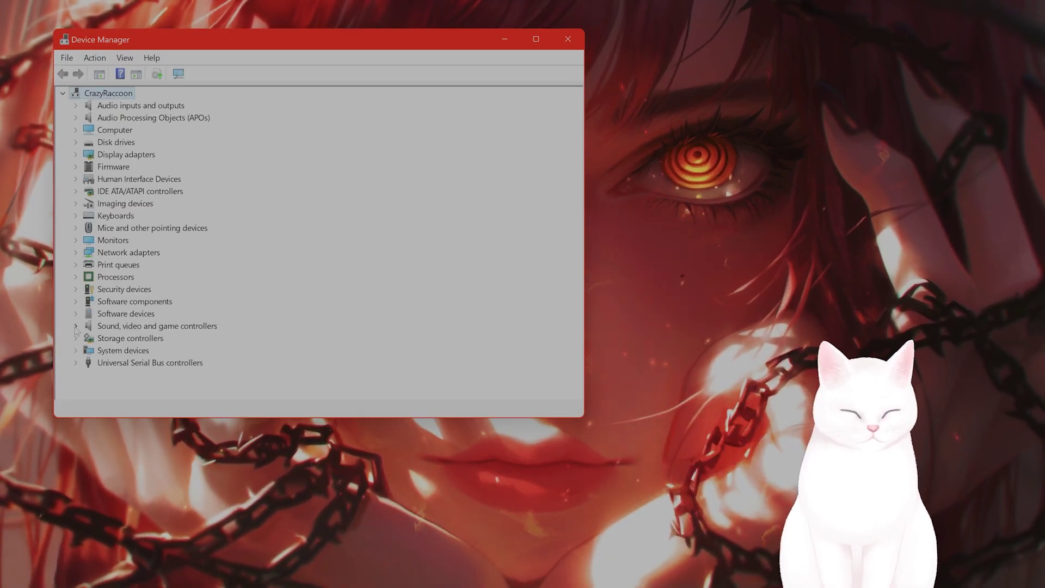
click(79, 365)
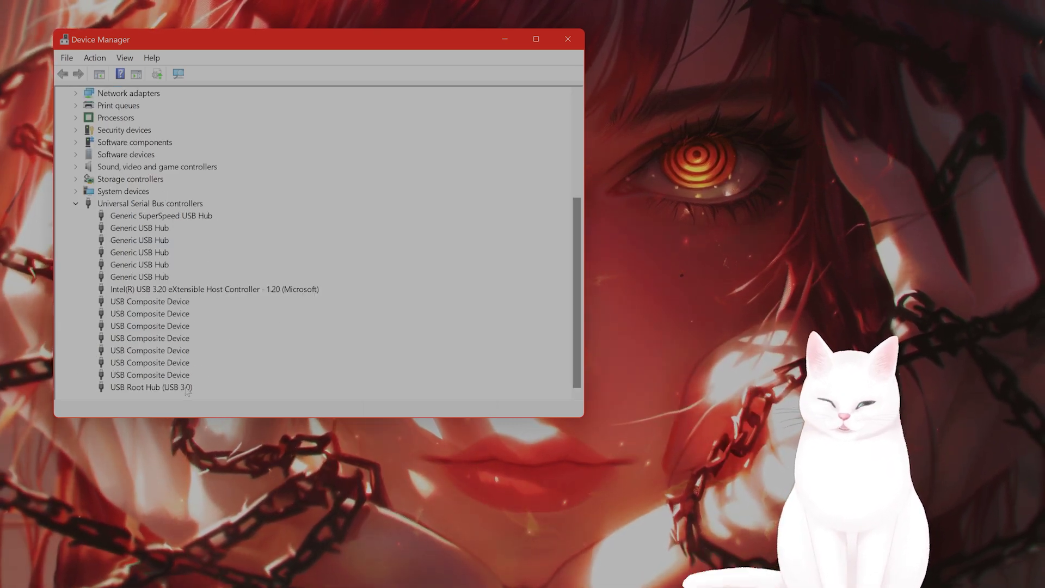
- Try toggling the option that lets the computer turn off USB Root Hub (USB 3.0) to save power, and cancel the properties
click(187, 387)
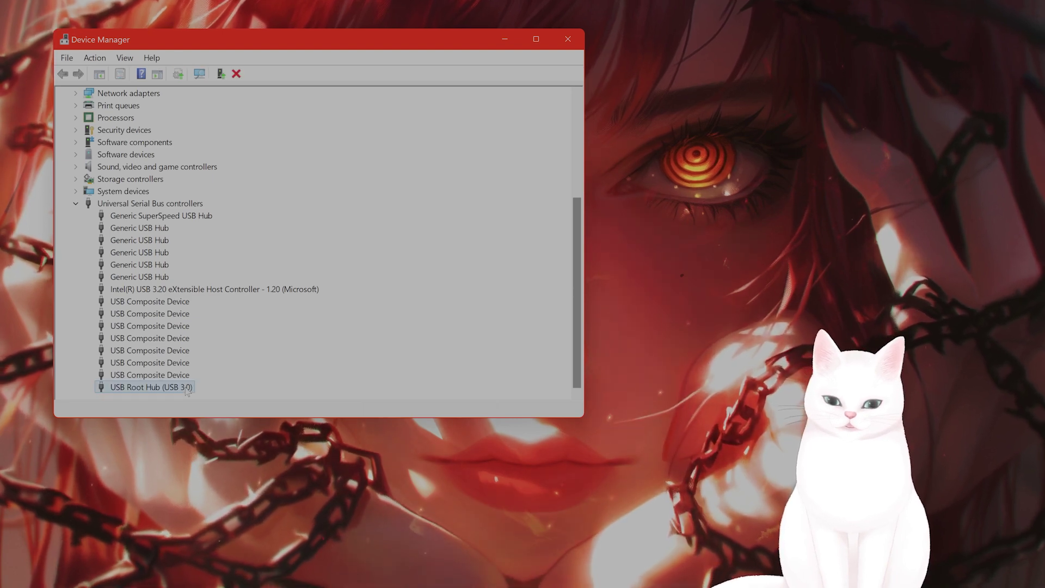
right_click(186, 389)
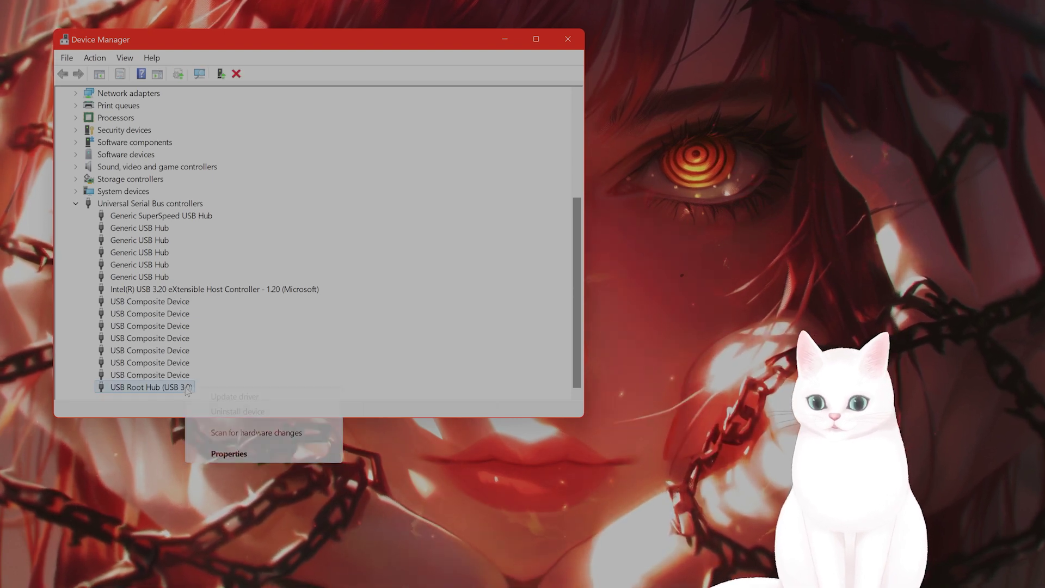
click(228, 454)
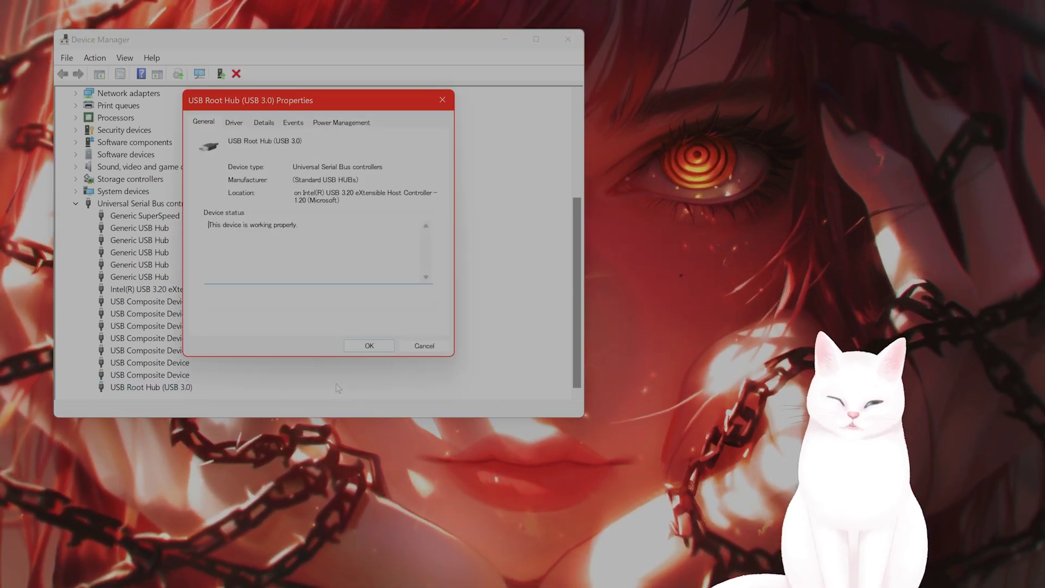
click(328, 125)
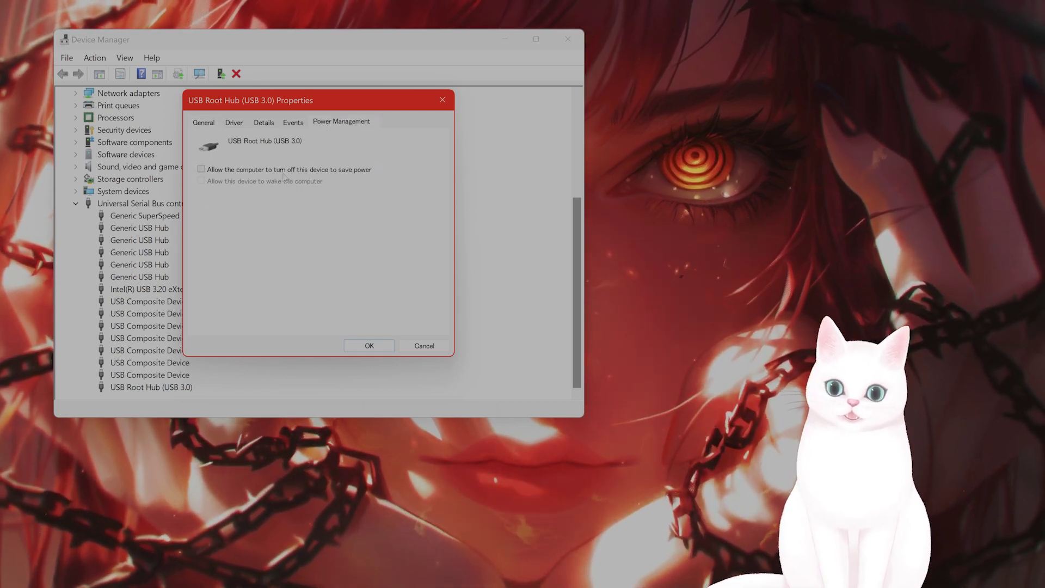
click(282, 171)
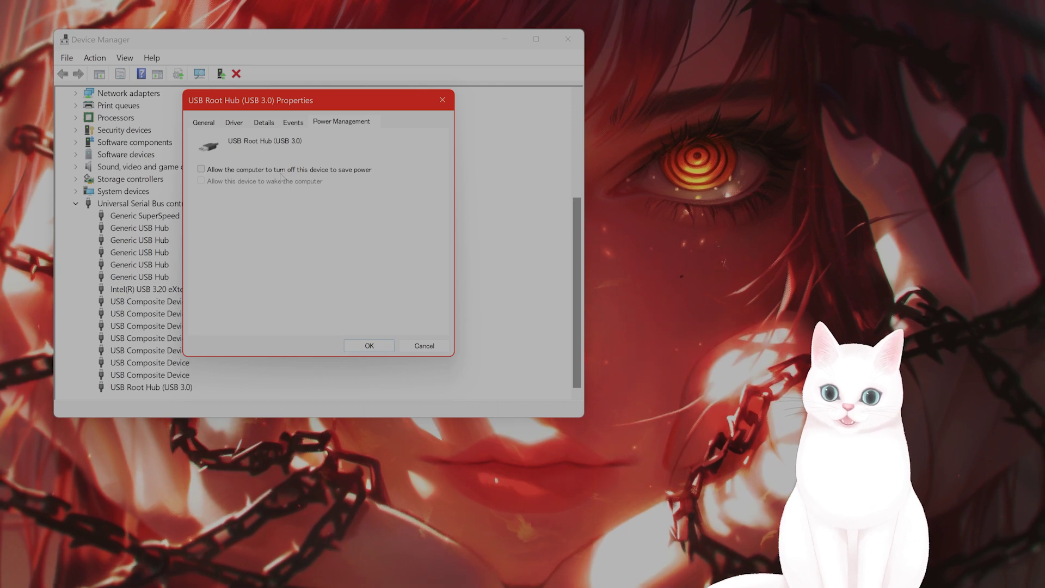
click(318, 171)
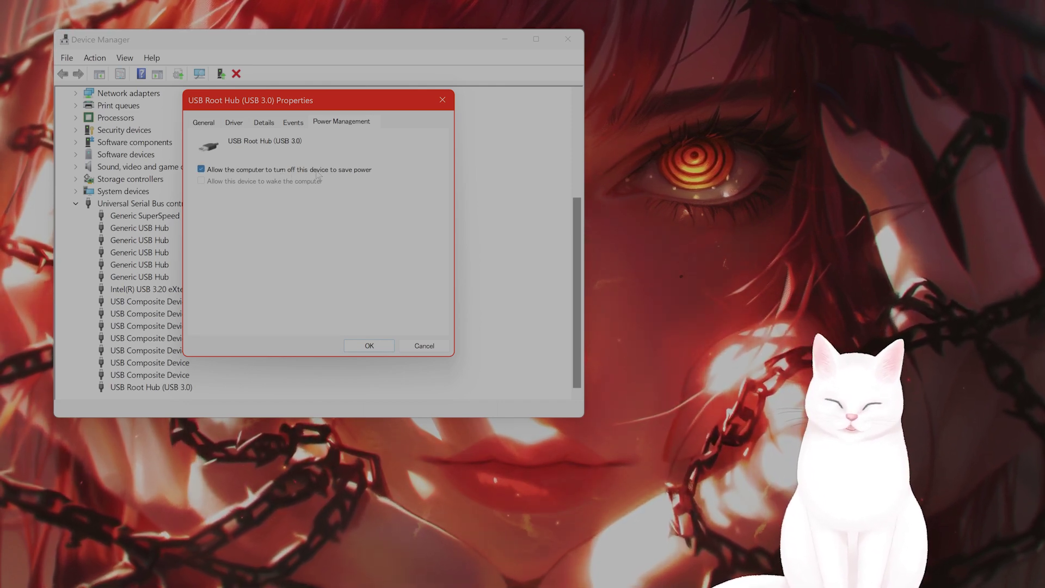
click(426, 346)
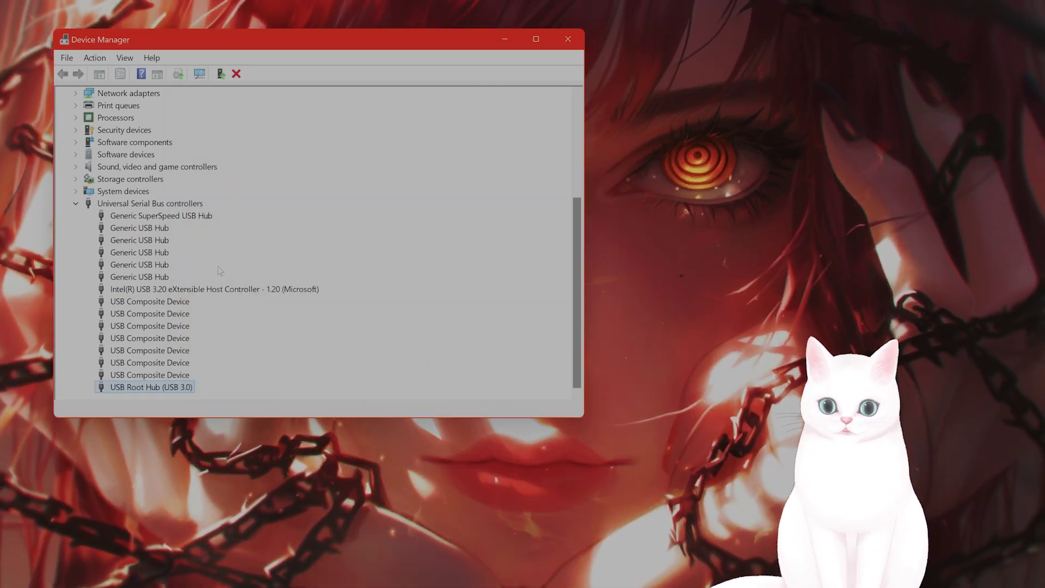
- Examine the devices listed under Human Interface Devices, collapse that category, and return to the USB controllers
scroll(190, 297, up, 2)
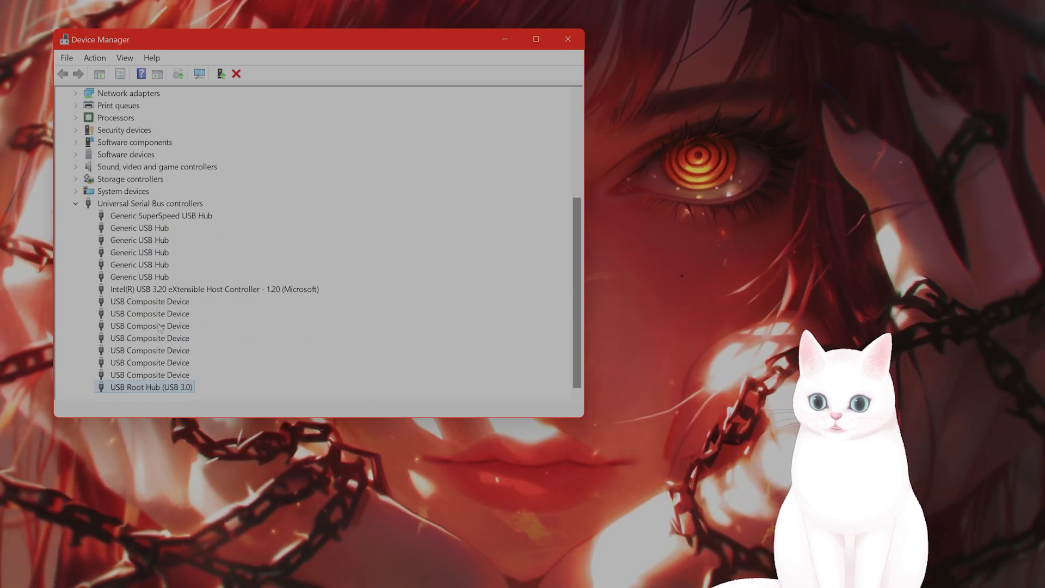
scroll(171, 330, up, 5)
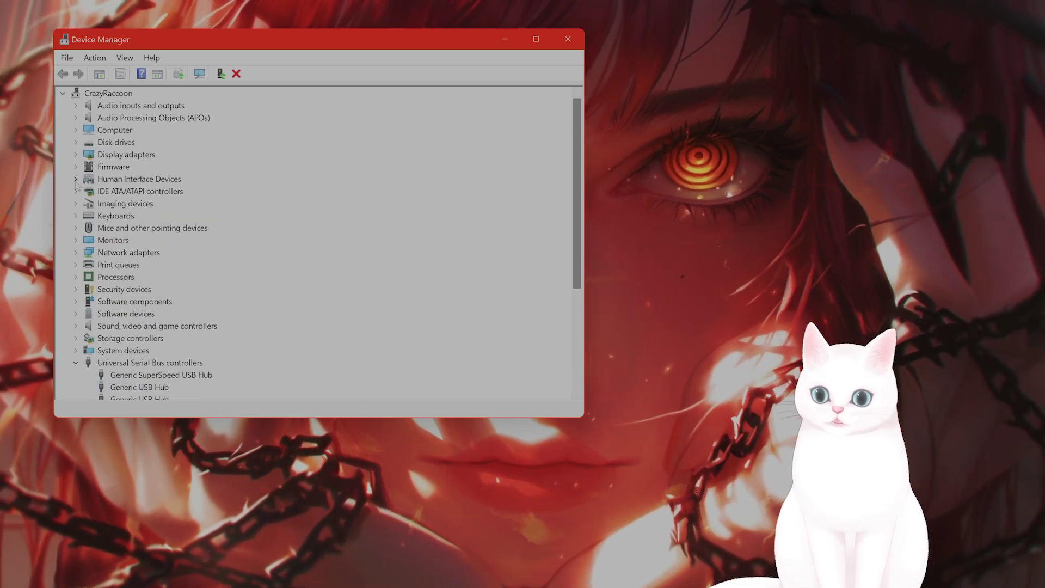
click(75, 179)
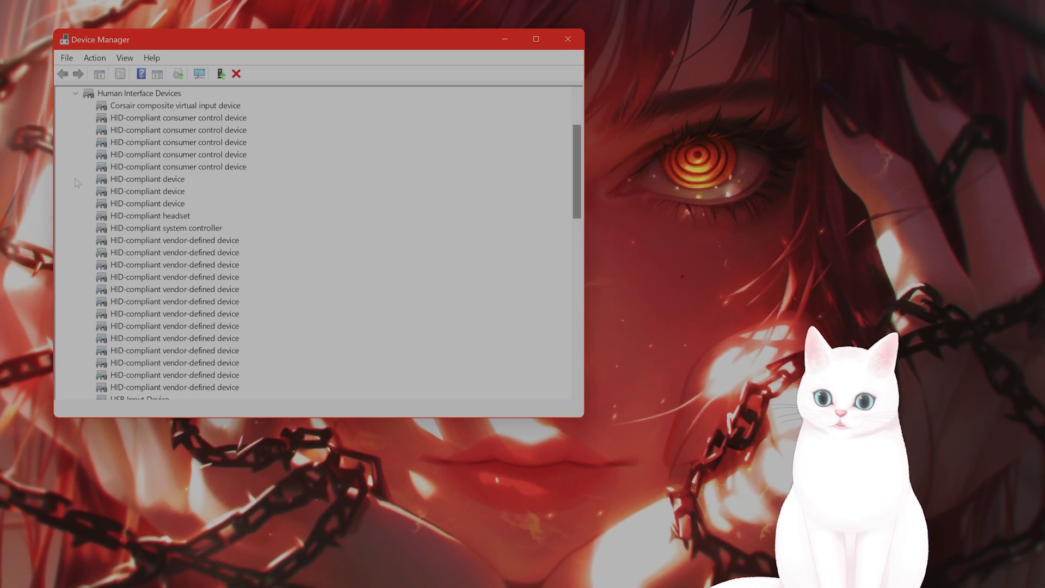
click(76, 94)
key(End)
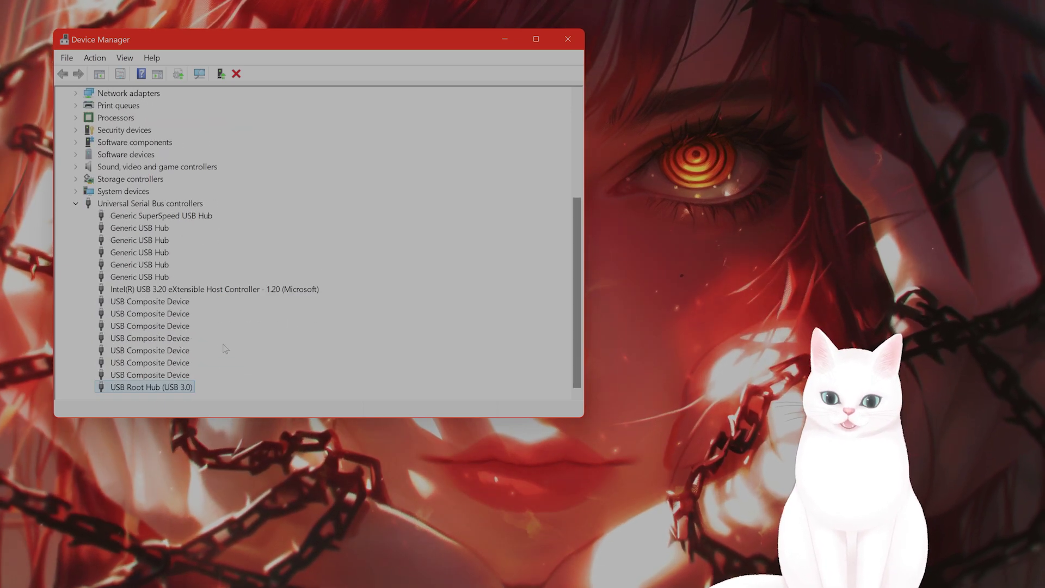
- Open the power management properties of USB Root Hub (USB 3.0) again
right_click(186, 388)
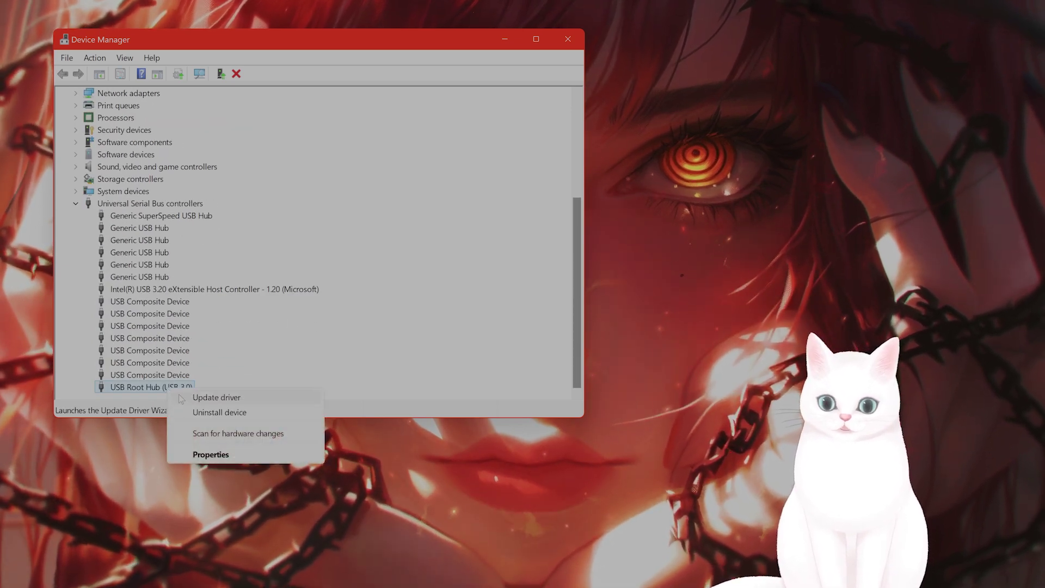
click(215, 454)
click(342, 121)
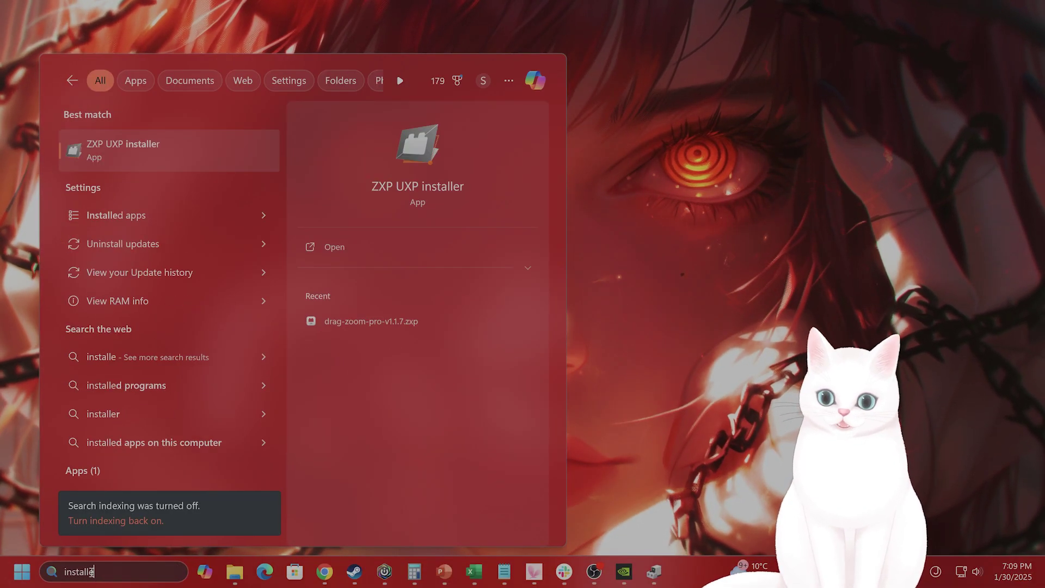
- Open the installed apps settings, search the list for "Microsoft visual", and close Settings
click(187, 151)
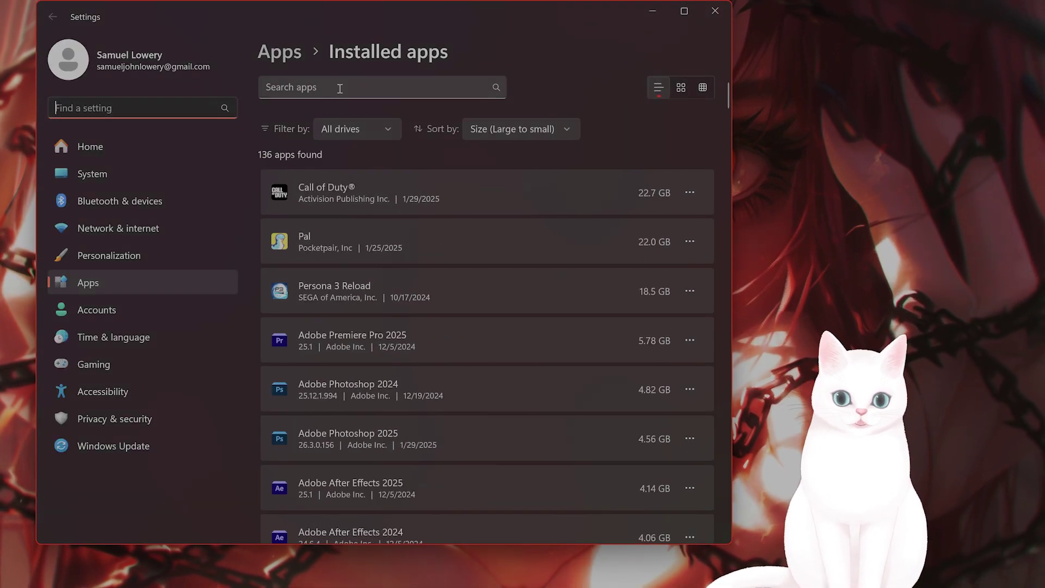
click(340, 88)
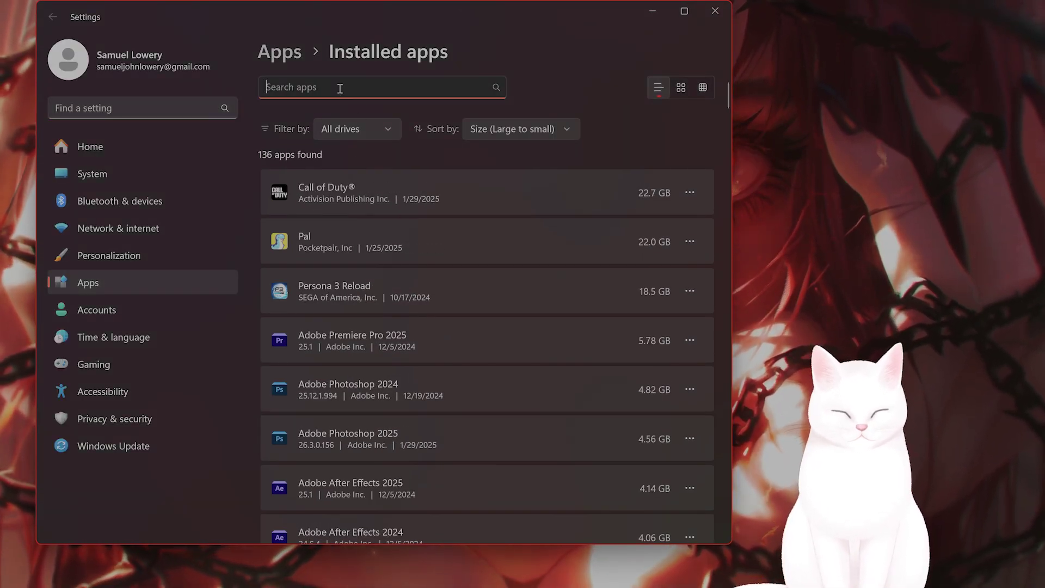
text(a)
key(BackSpace)
text(microsoft visual)
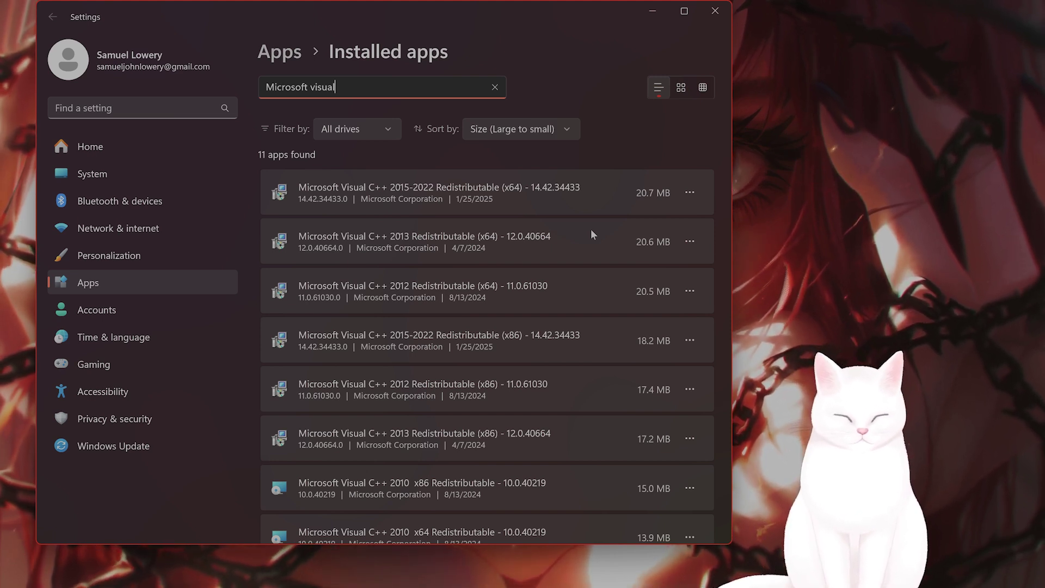
click(716, 16)
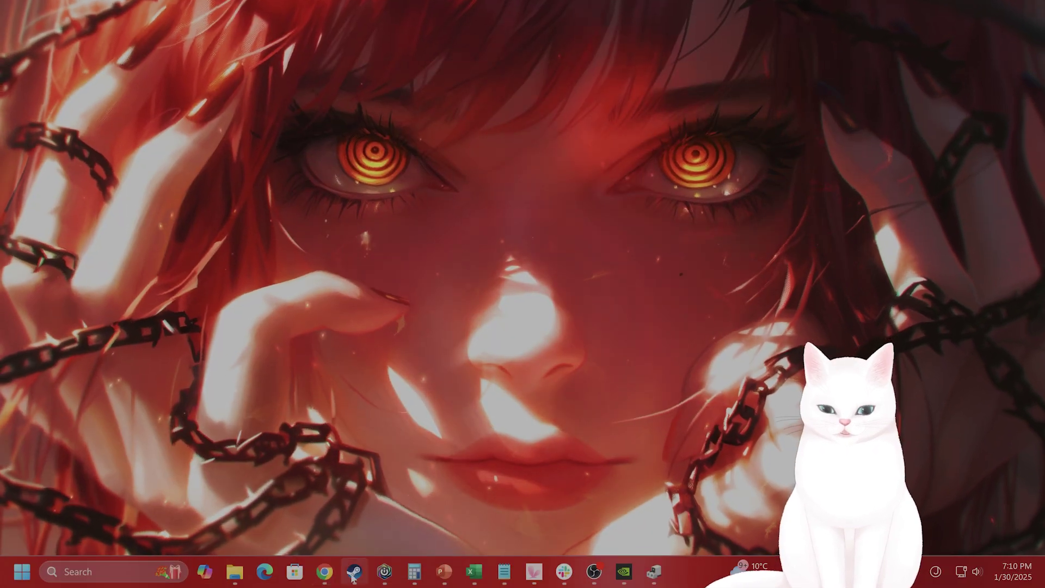
- Switch to Steam, view the Installed Files properties of SteamVR, then close the properties and minimize Steam
click(355, 571)
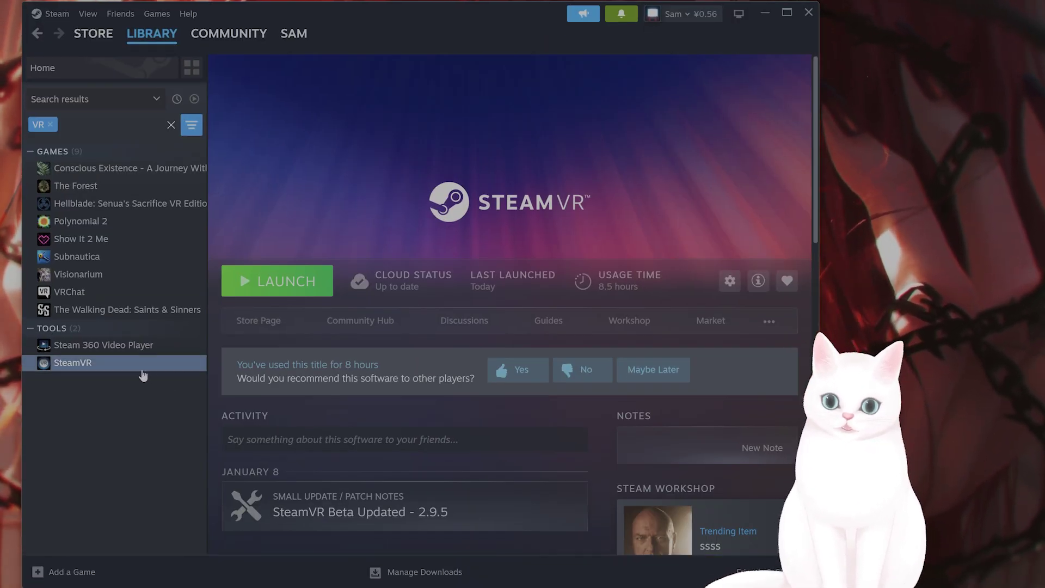
right_click(100, 367)
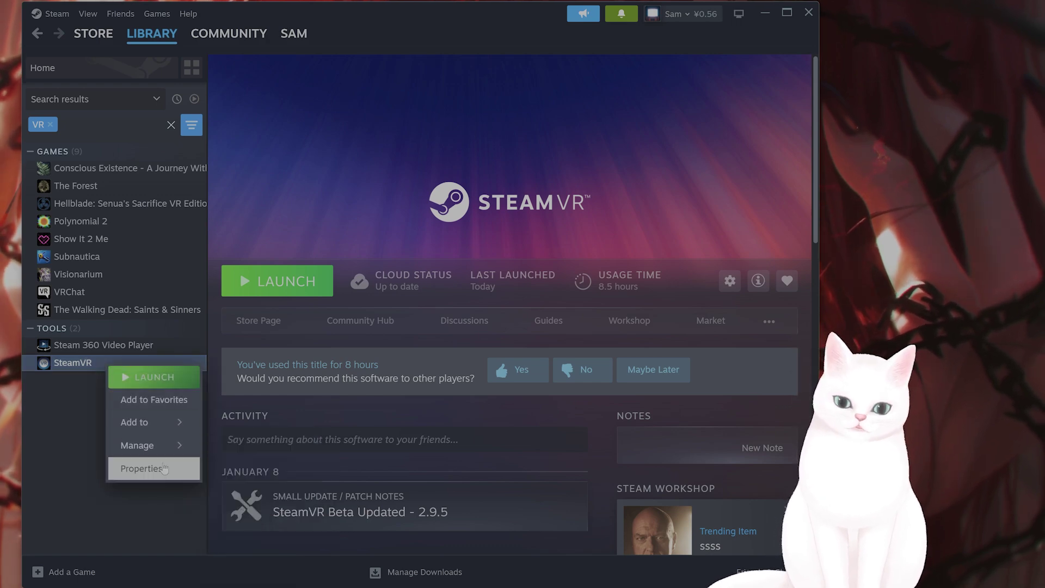
click(144, 468)
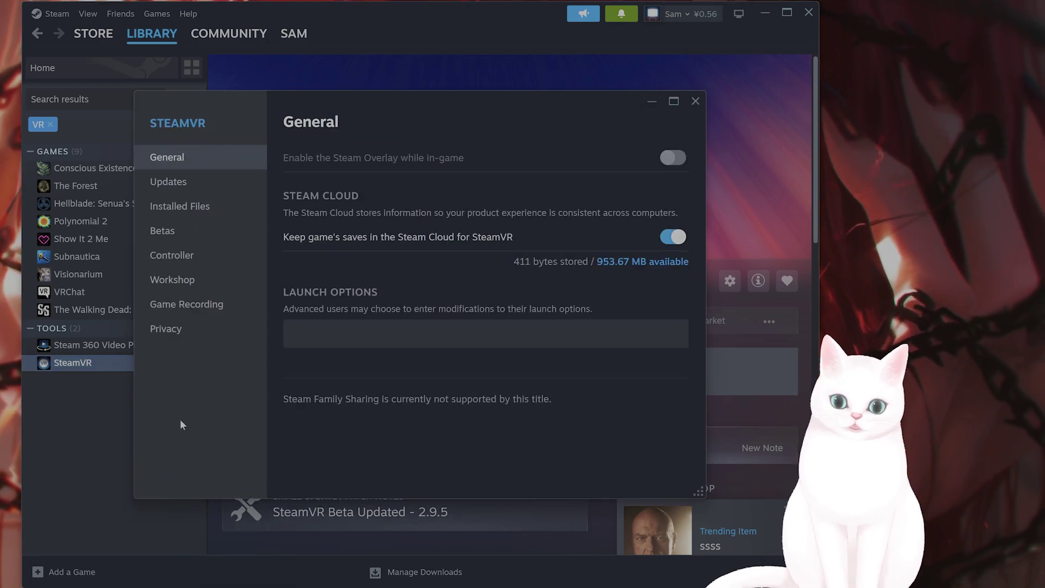
click(206, 207)
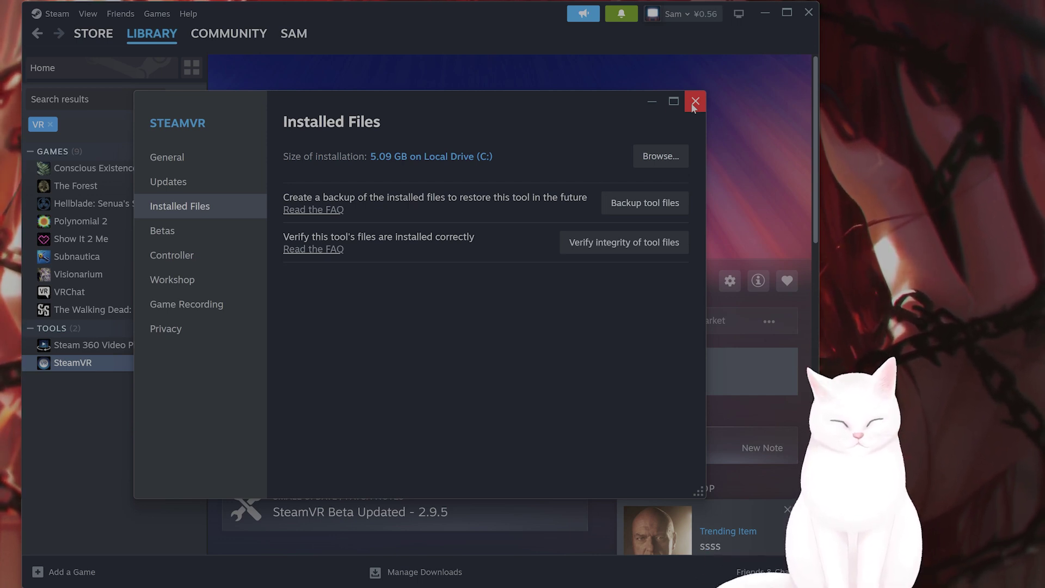
click(695, 103)
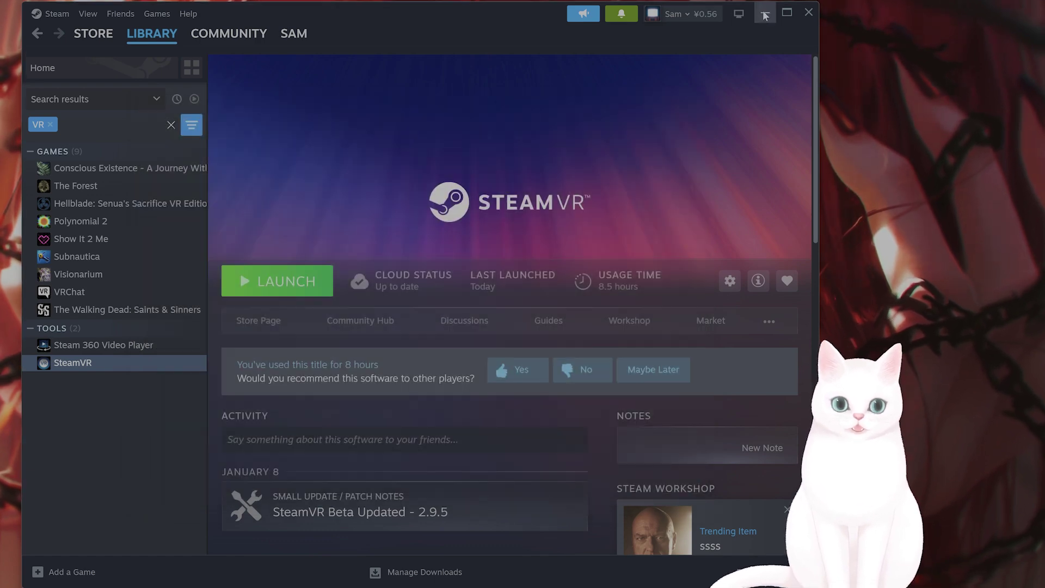
click(765, 14)
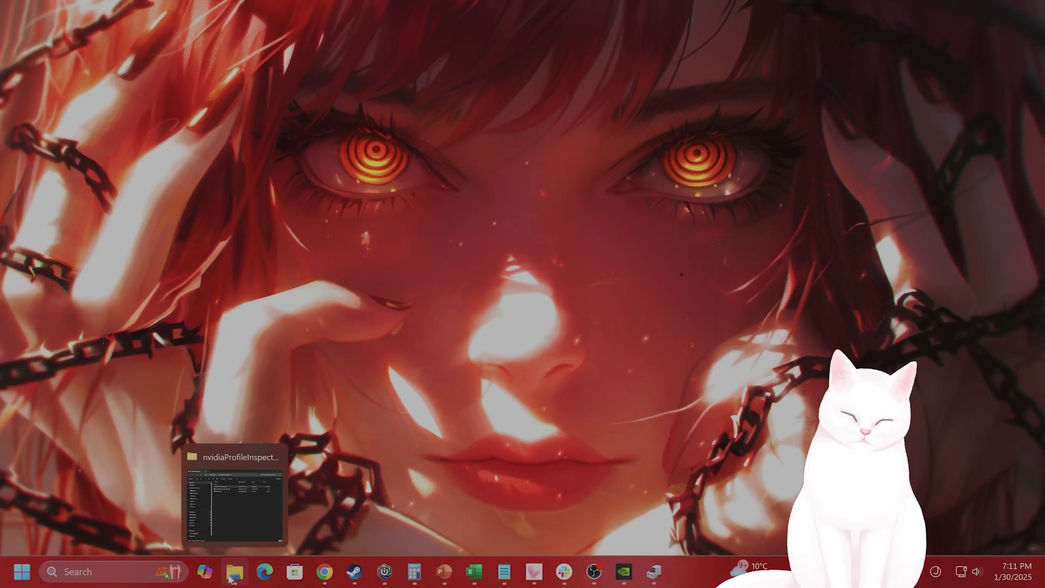
- Switch to File Explorer and open the Steam folder in Program Files (x86) on Local Disk (C:)
click(231, 578)
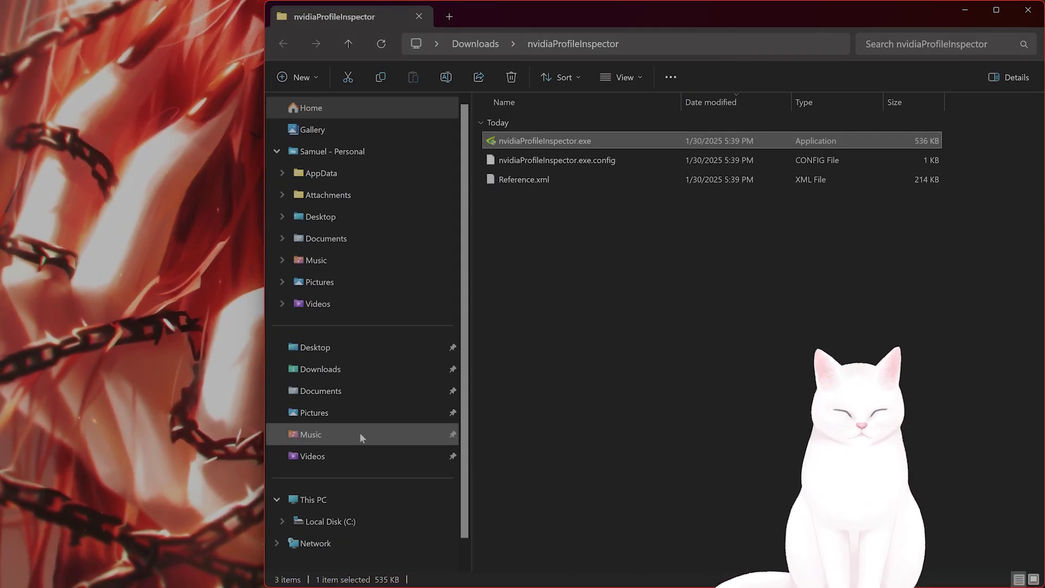
click(371, 518)
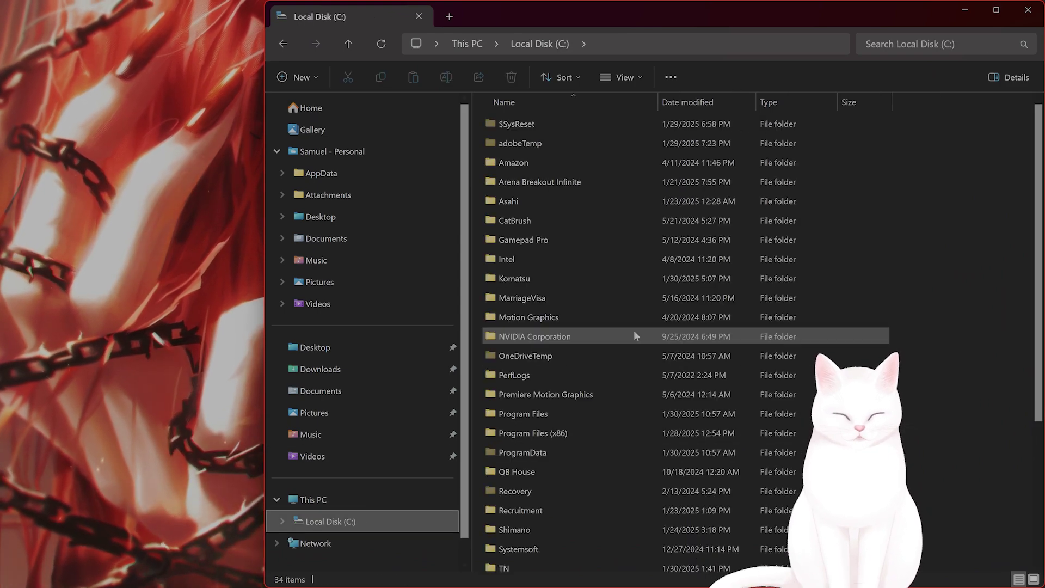
double_click(608, 433)
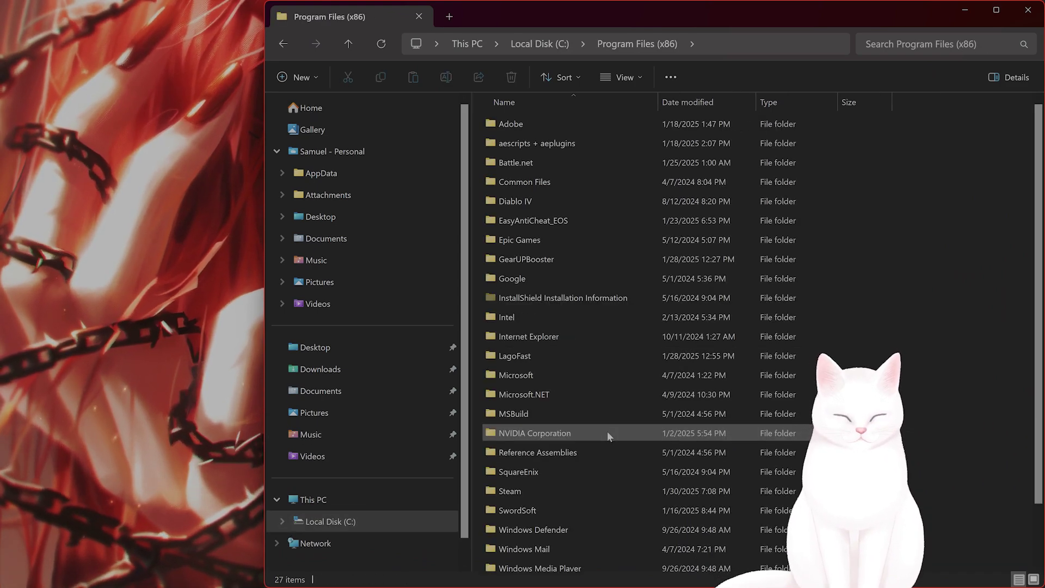
scroll(607, 433, down, 1)
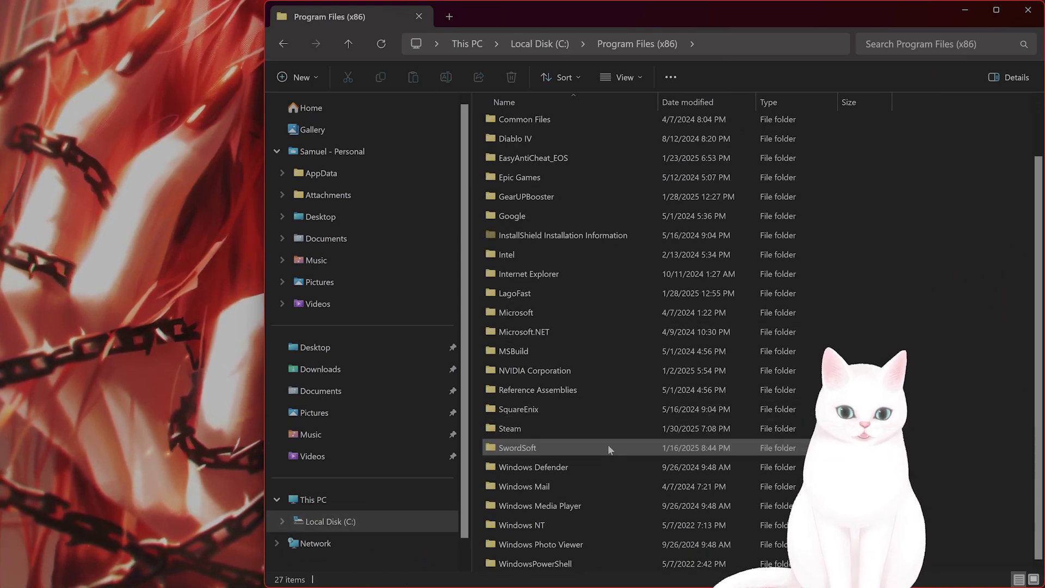
scroll(604, 456, up, 1)
scroll(601, 444, down, 1)
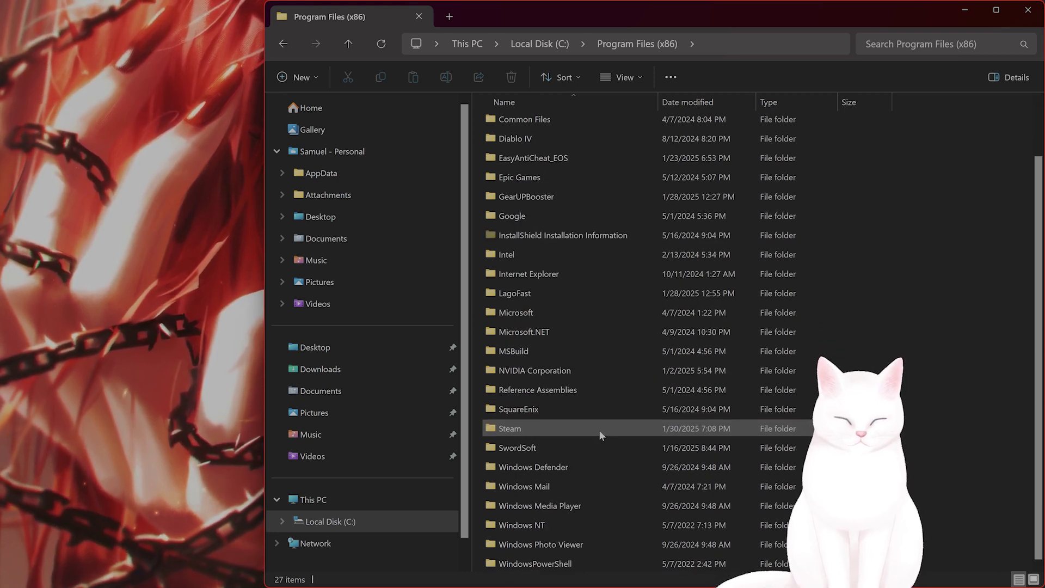
click(604, 432)
double_click(609, 431)
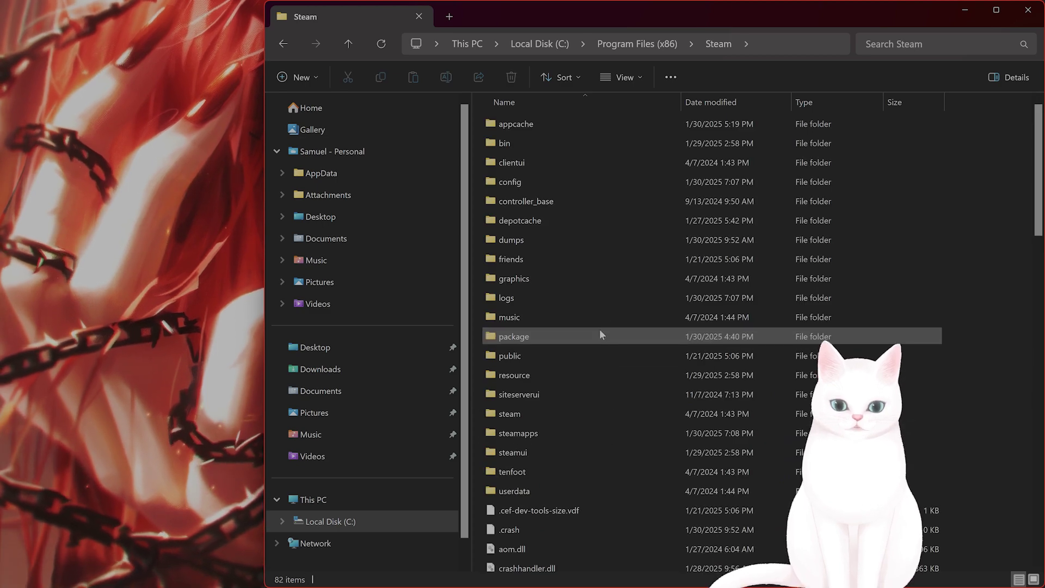
- Go to the win64 folder of the SteamVR installation, through steamapps, common, SteamVR and bin
double_click(567, 436)
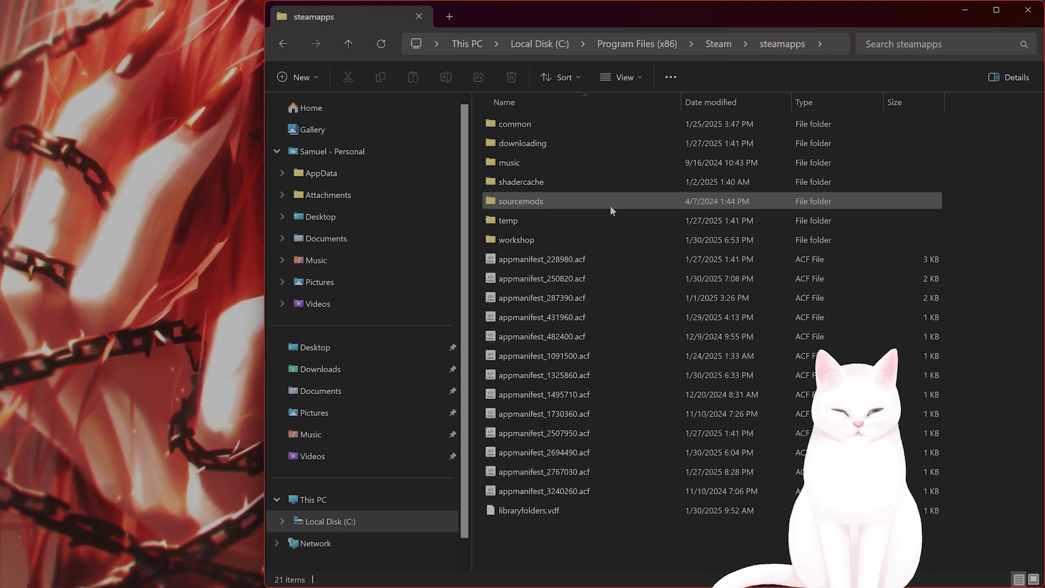
double_click(576, 126)
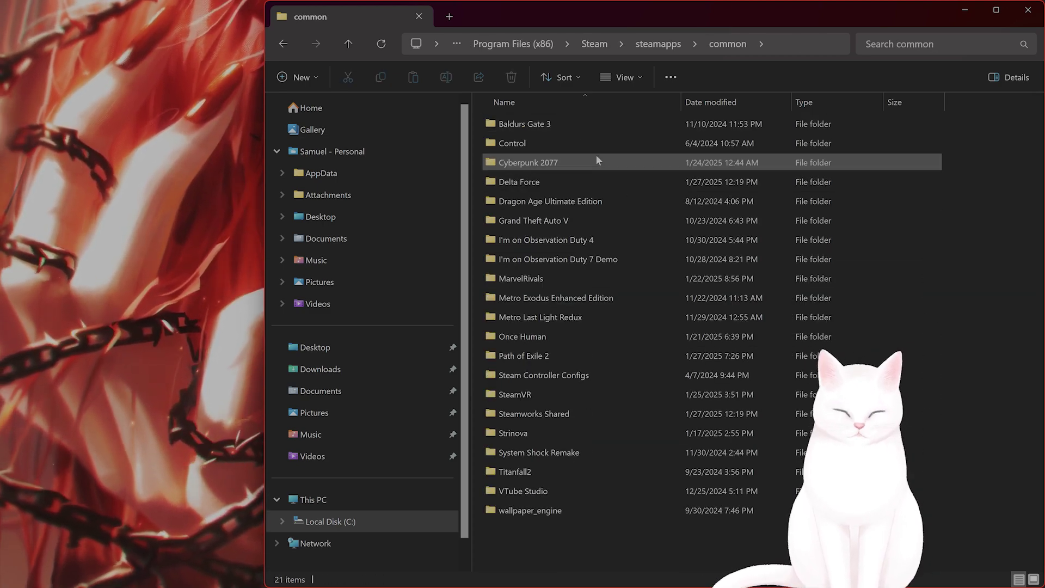
double_click(592, 392)
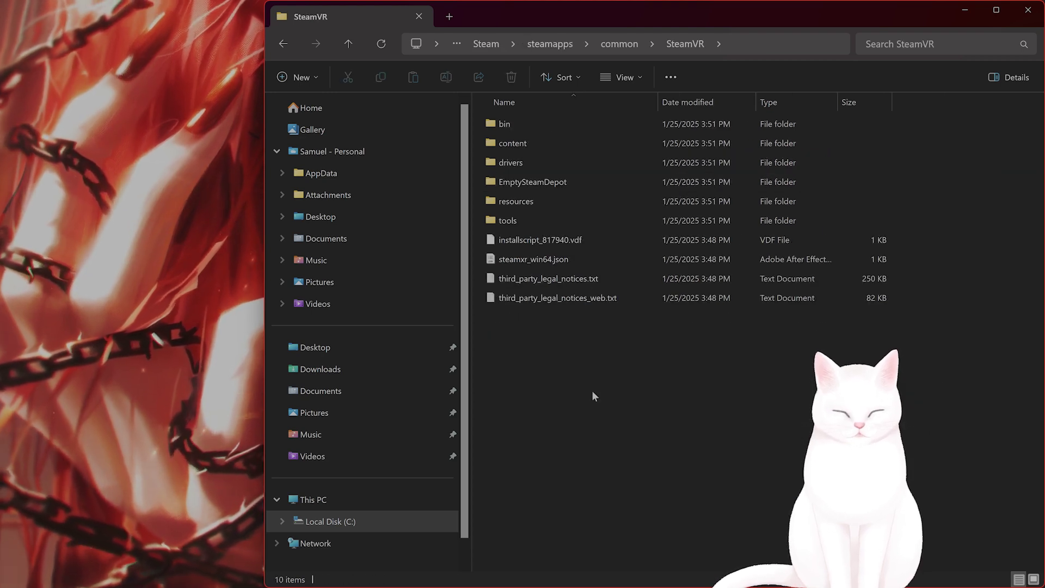
double_click(528, 127)
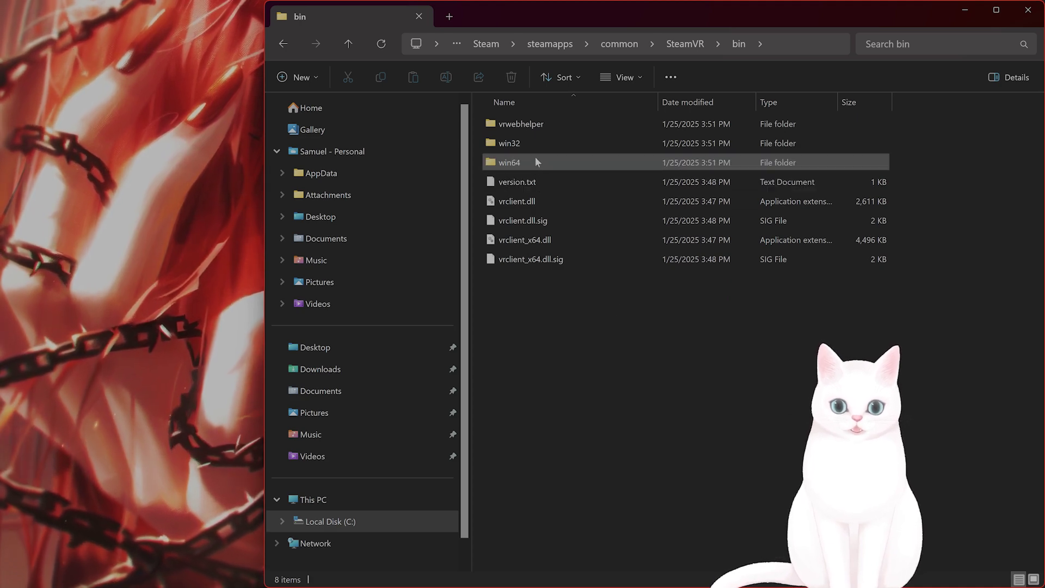
click(513, 166)
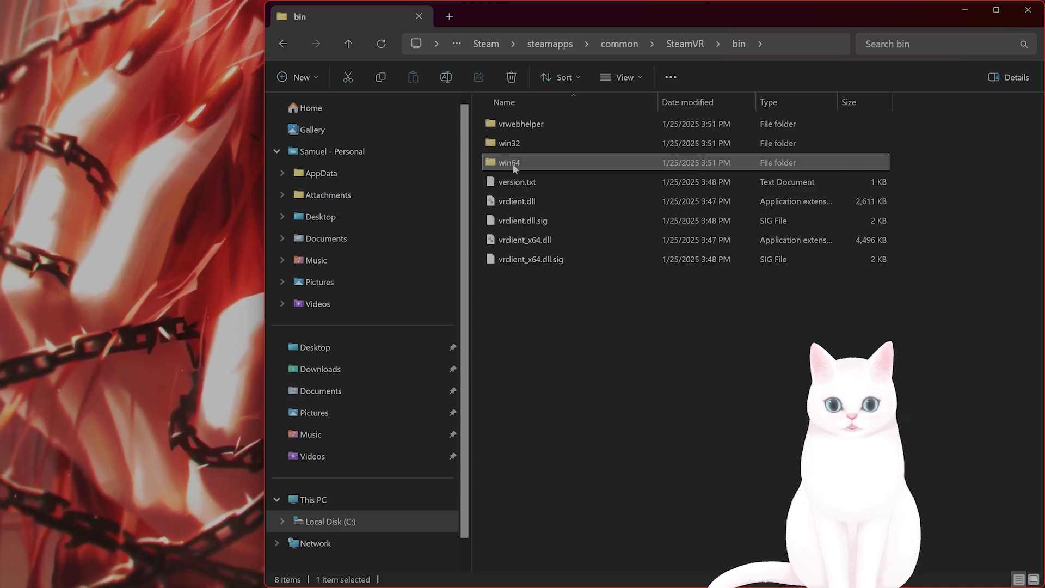
double_click(514, 166)
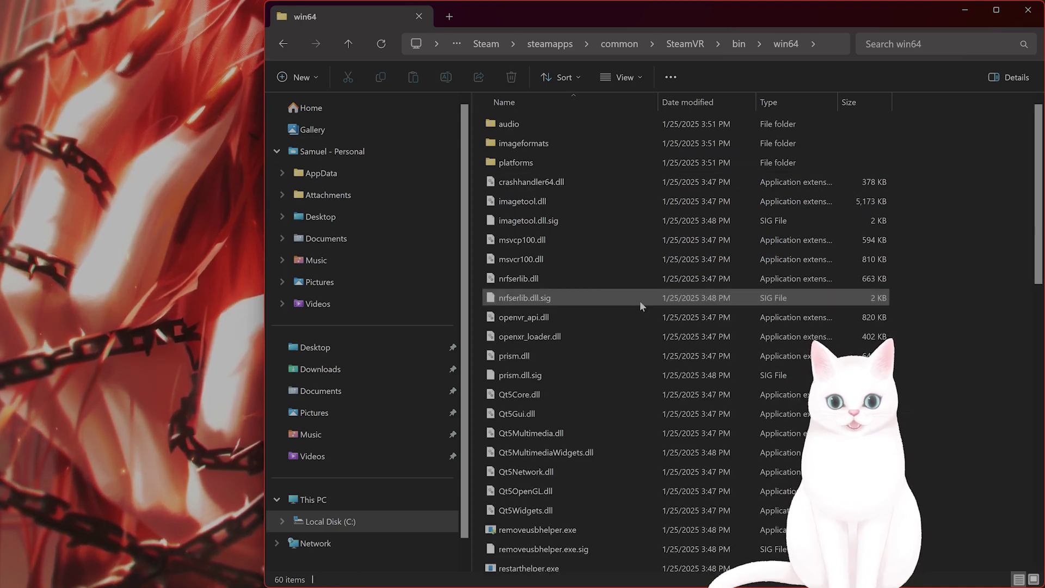
- Open the compatibility properties of vrserver.exe in the win64 folder
mouse_move(652, 335)
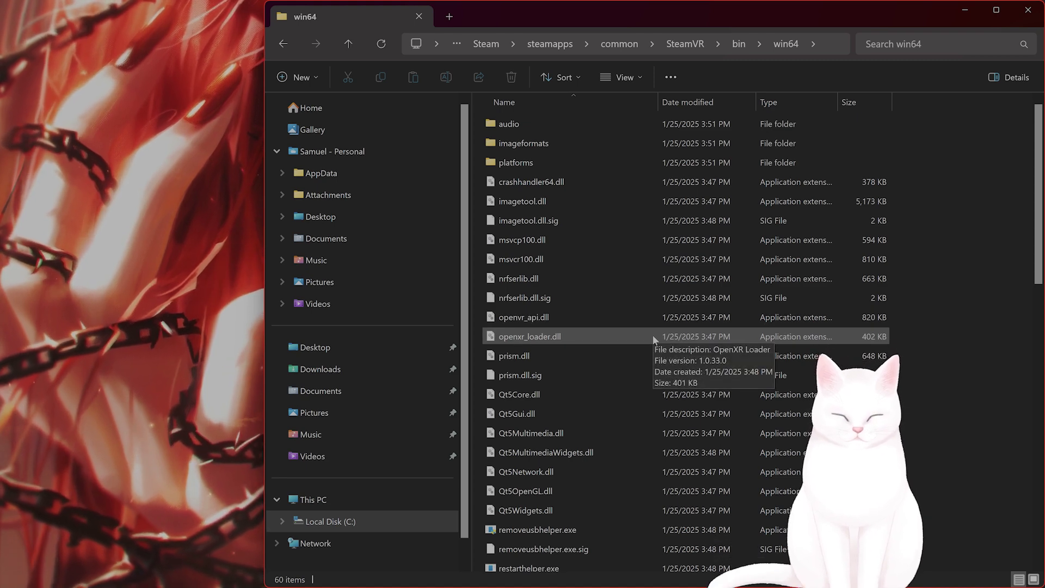
scroll(651, 337, down, 7)
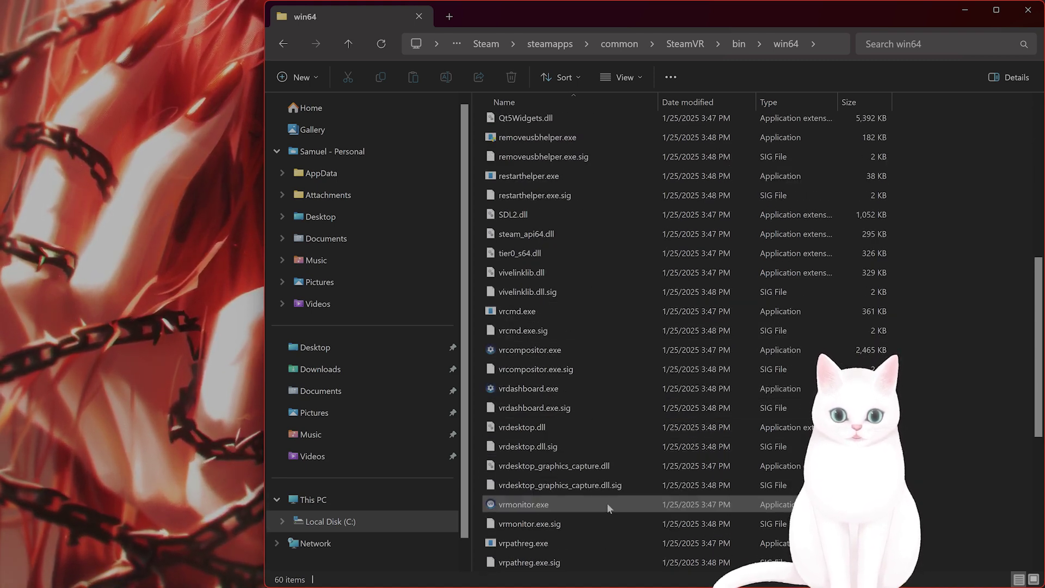
scroll(609, 501, down, 3)
click(567, 446)
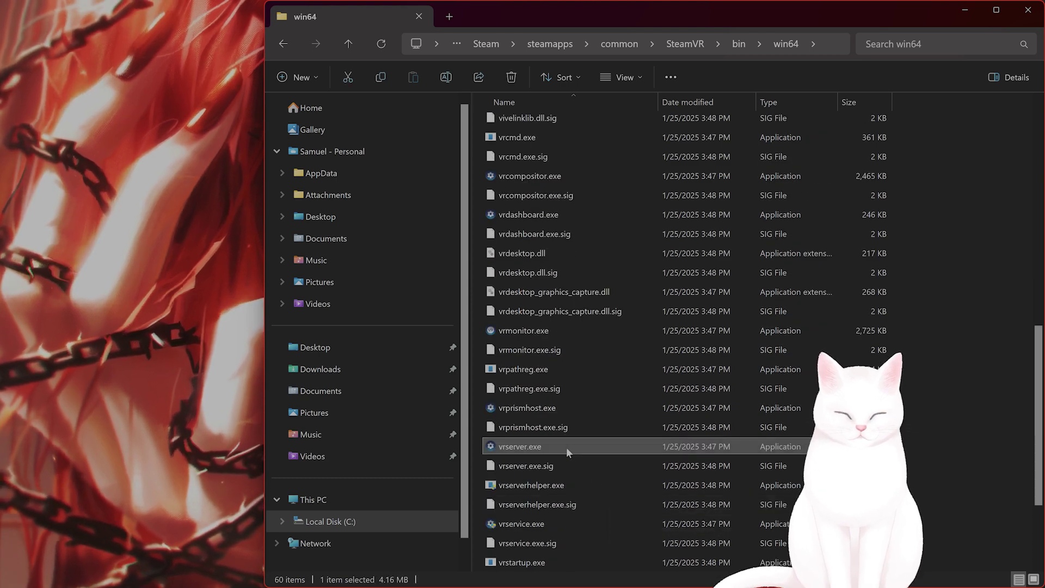
right_click(566, 447)
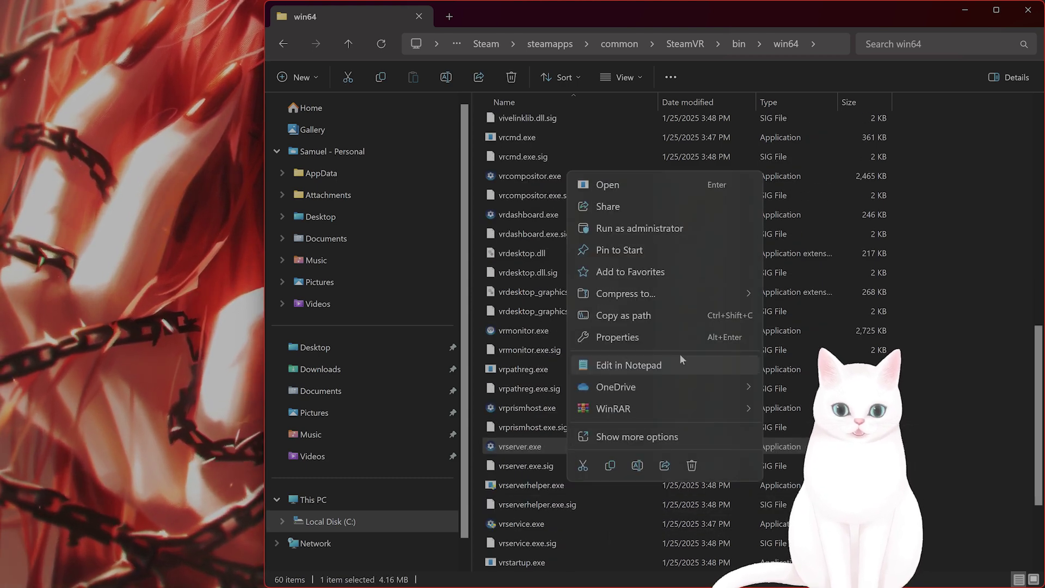
click(677, 335)
drag(919, 265, 510, 165)
click(479, 199)
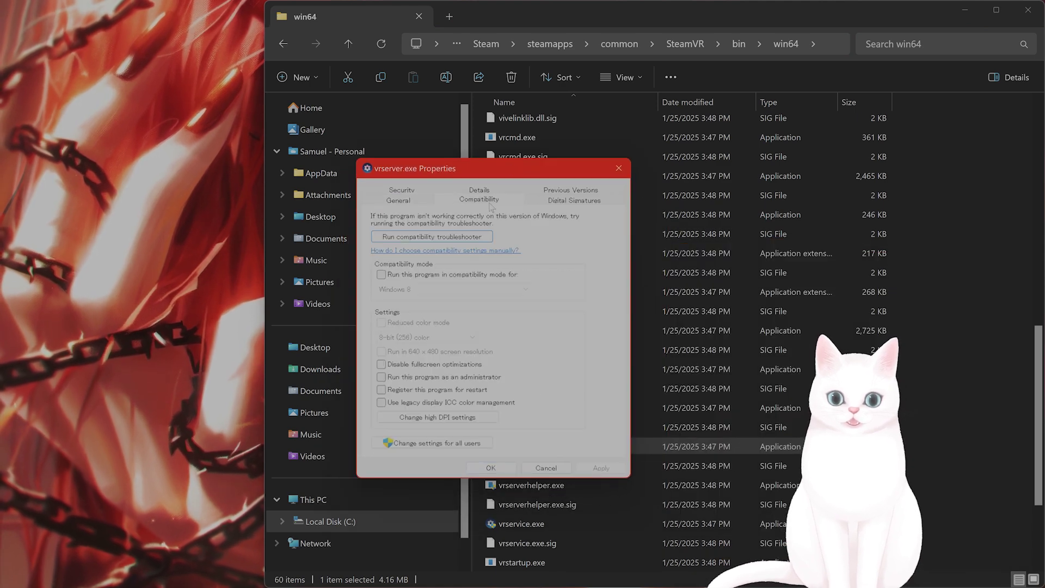
- Try enabling compatibility mode for Windows 8 on vrserver.exe, cancel the properties, and minimize the folder window
click(417, 277)
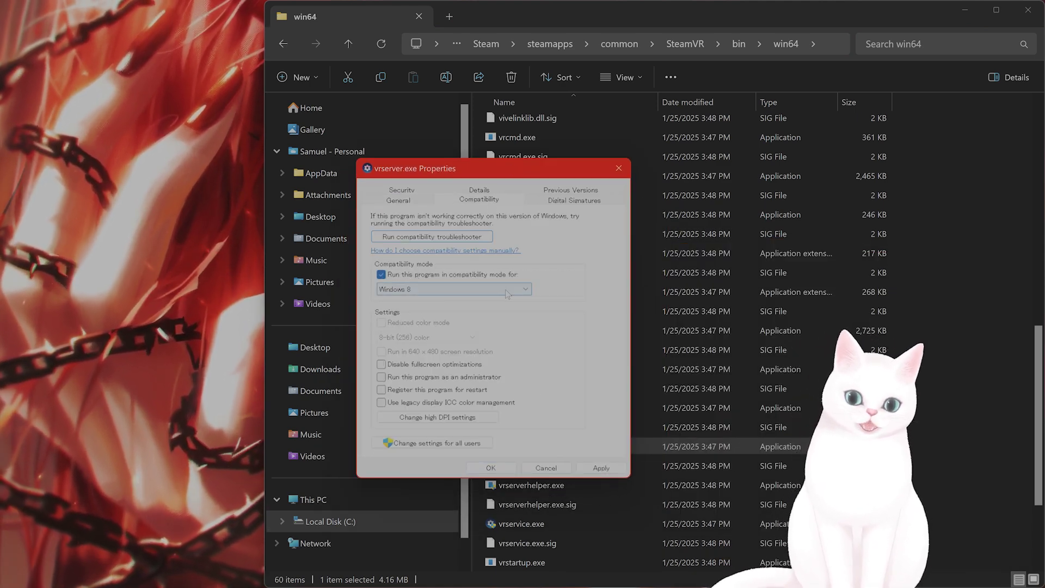
click(507, 289)
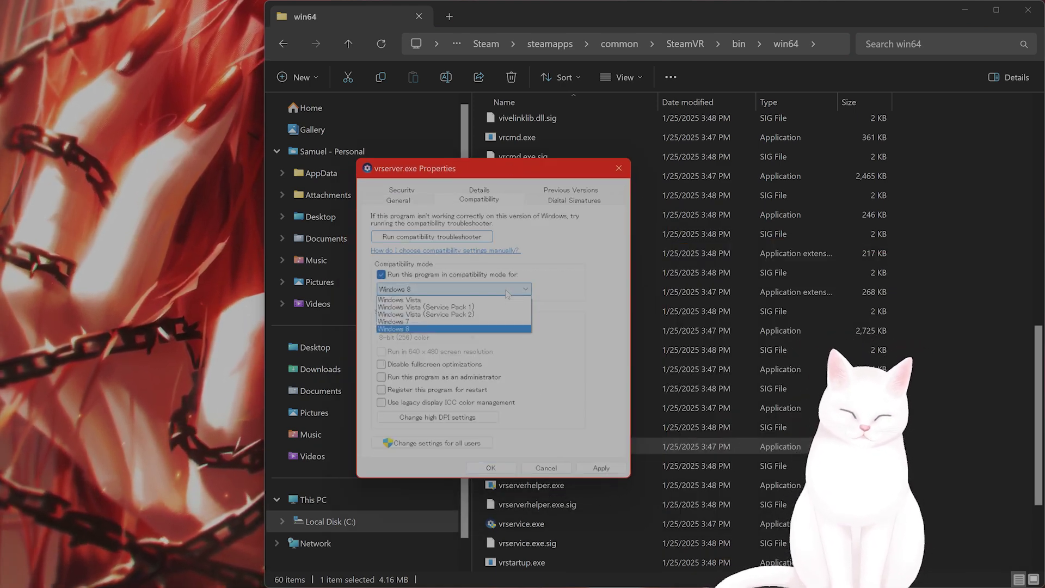
click(506, 292)
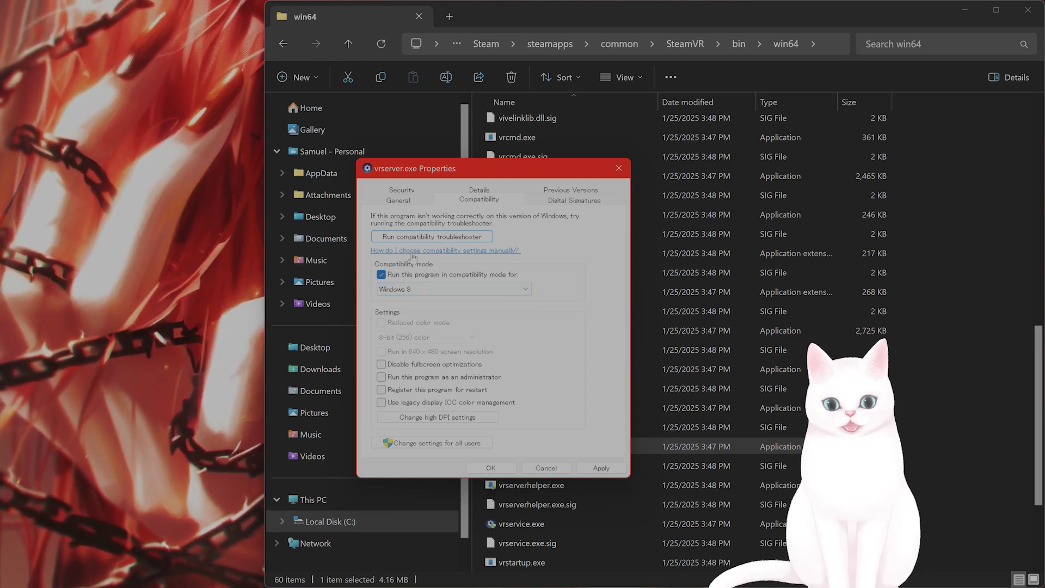
click(554, 467)
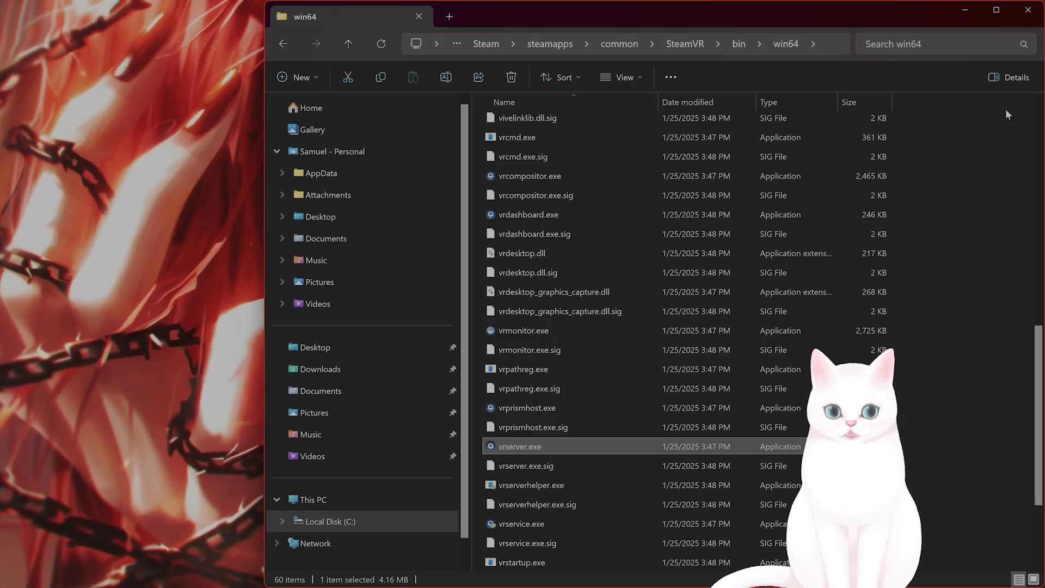
click(964, 10)
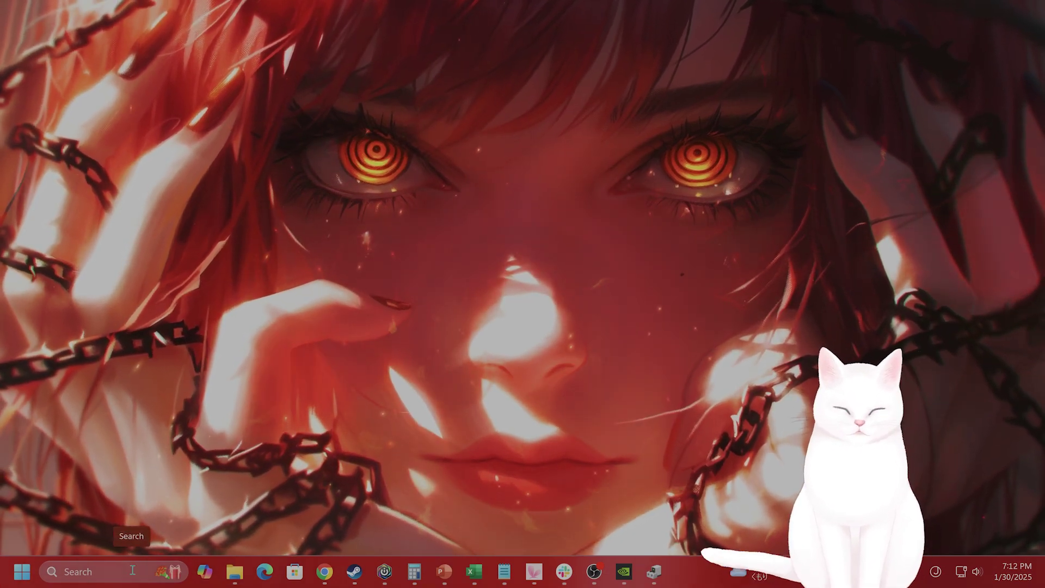
- Search Windows for Windows Security and open its Firewall & network protection page
click(133, 569)
text(windows)
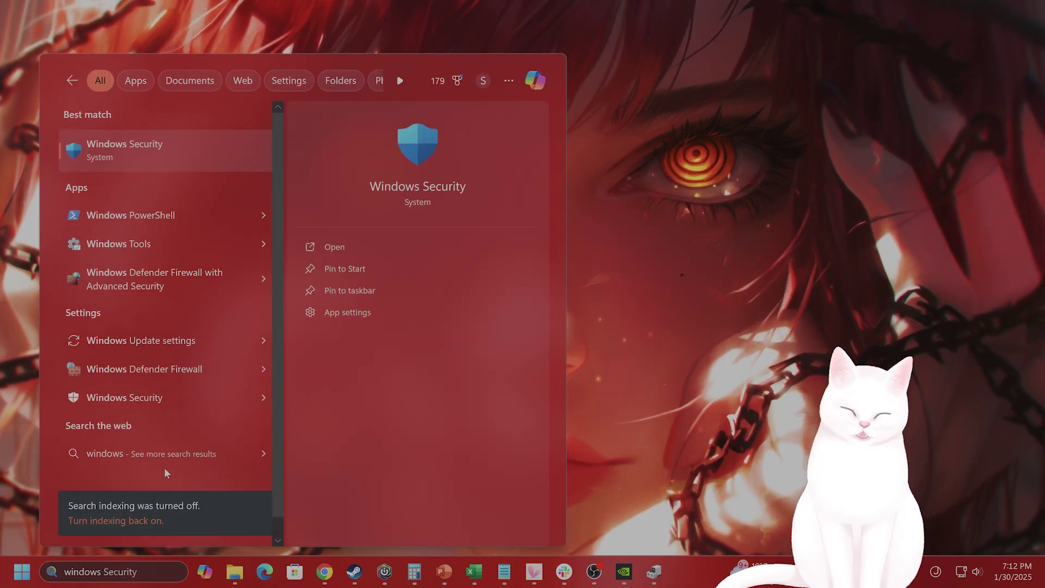
click(158, 154)
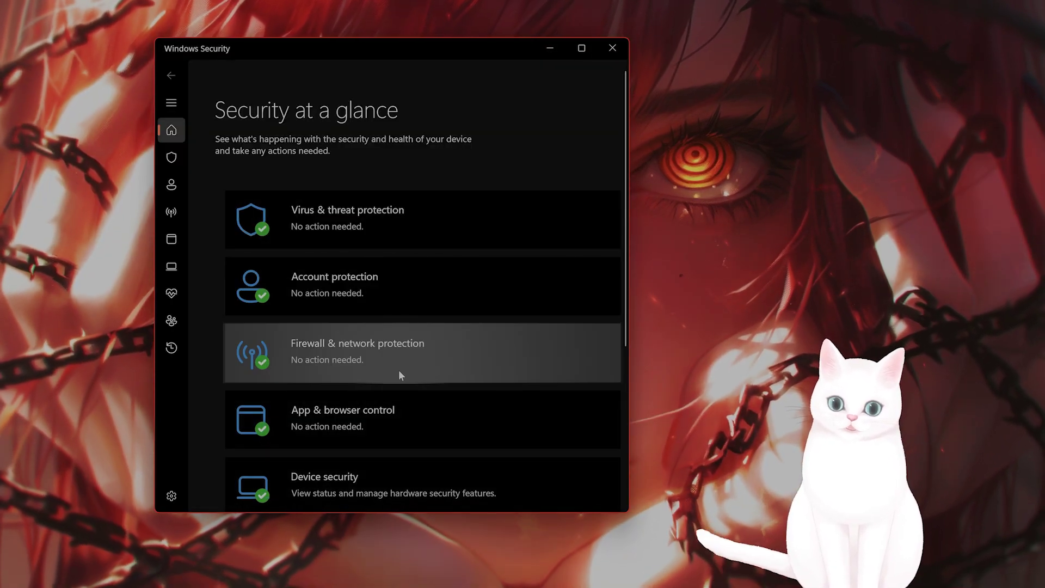
click(402, 359)
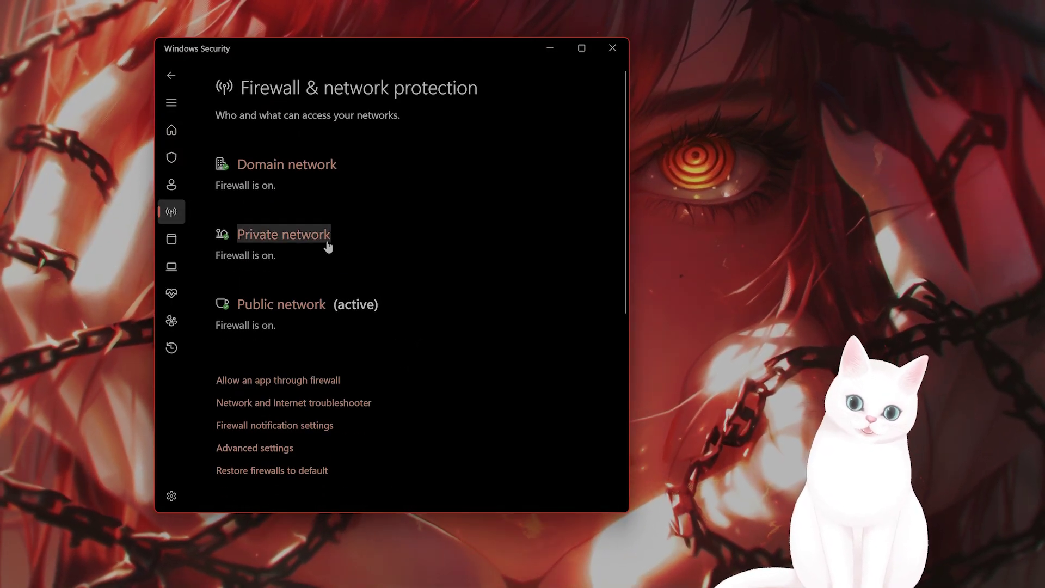
- Open the firewall settings for the public network
click(324, 308)
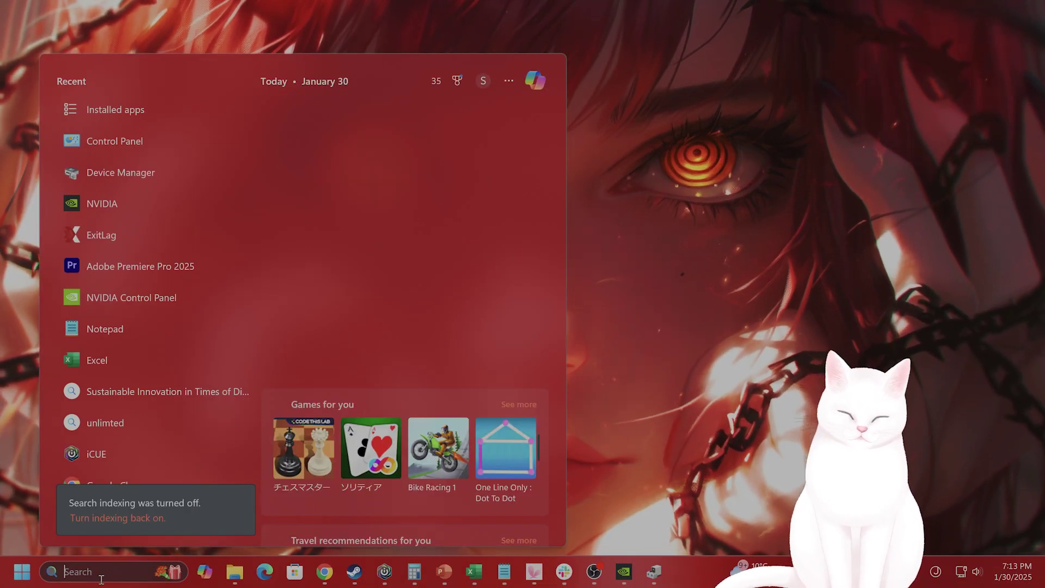
- Search Windows for msconfig, open System Configuration, and hide all Microsoft services in its services list
text(msconfig)
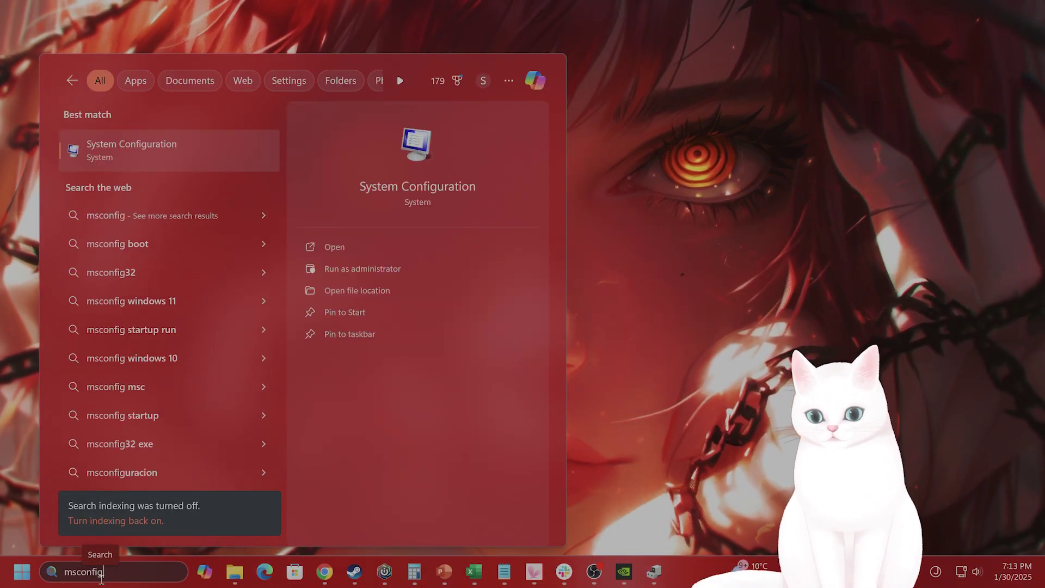
key(Return)
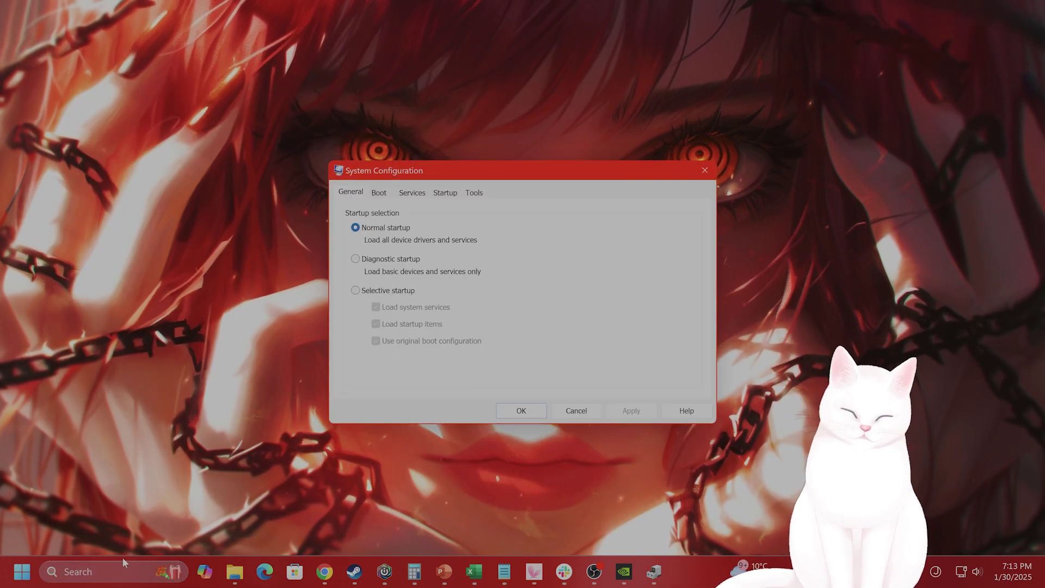
click(412, 193)
click(383, 386)
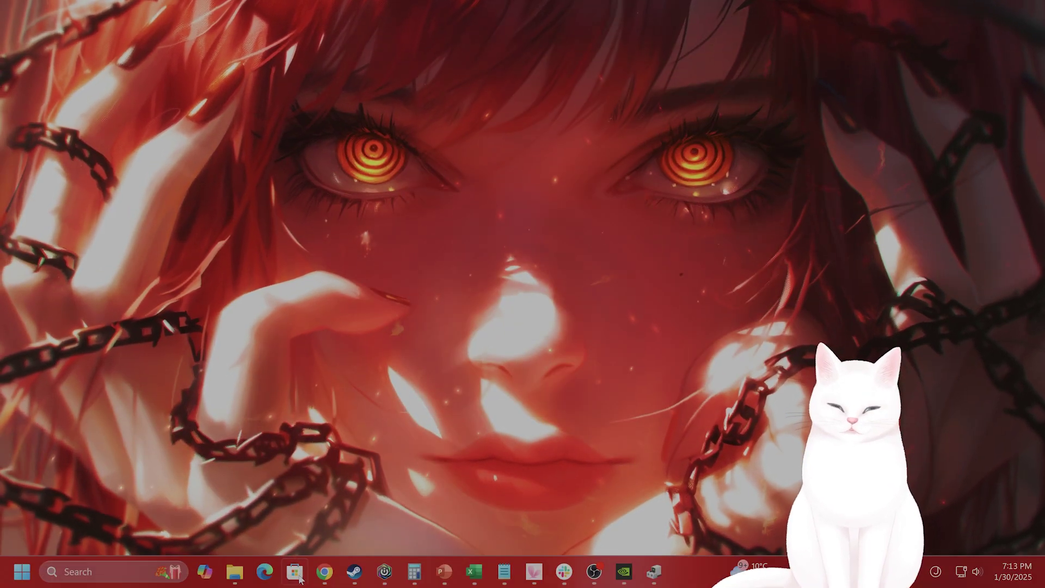
- Find and launch ExitLag through Windows search, and reposition its window on the desktop
click(137, 572)
text(exit)
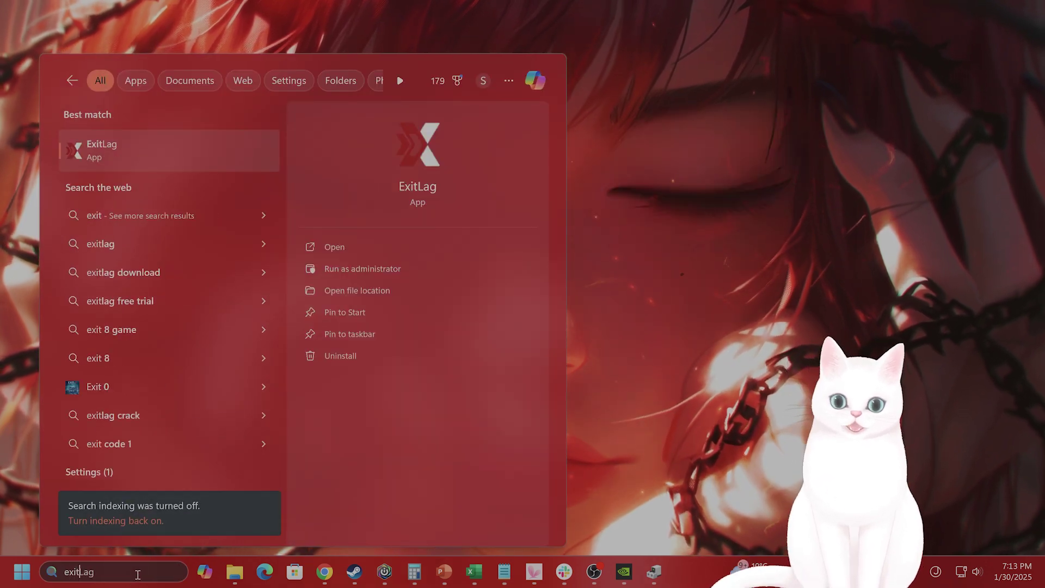
key(Return)
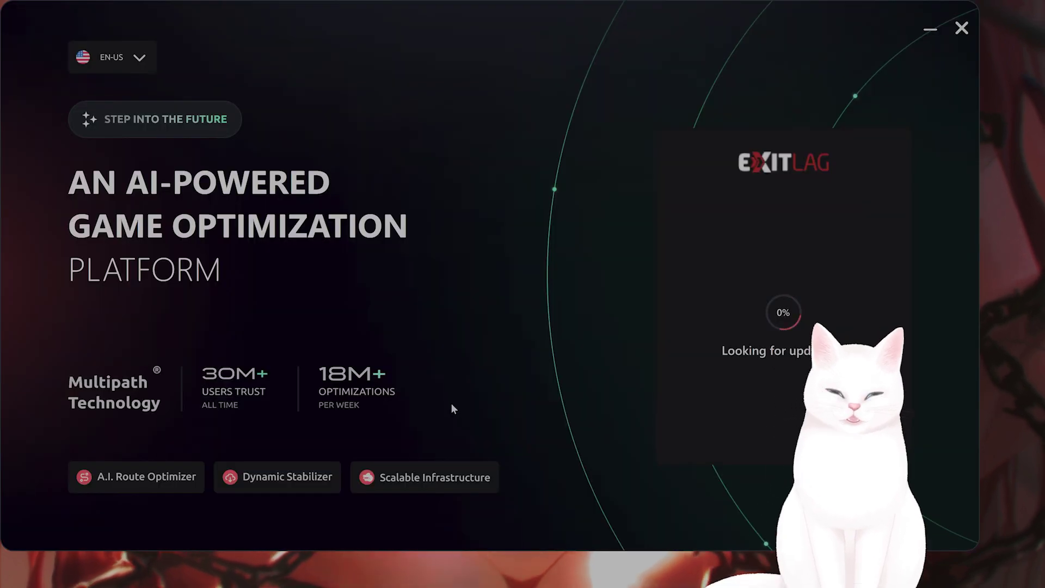
drag(447, 6, 501, 20)
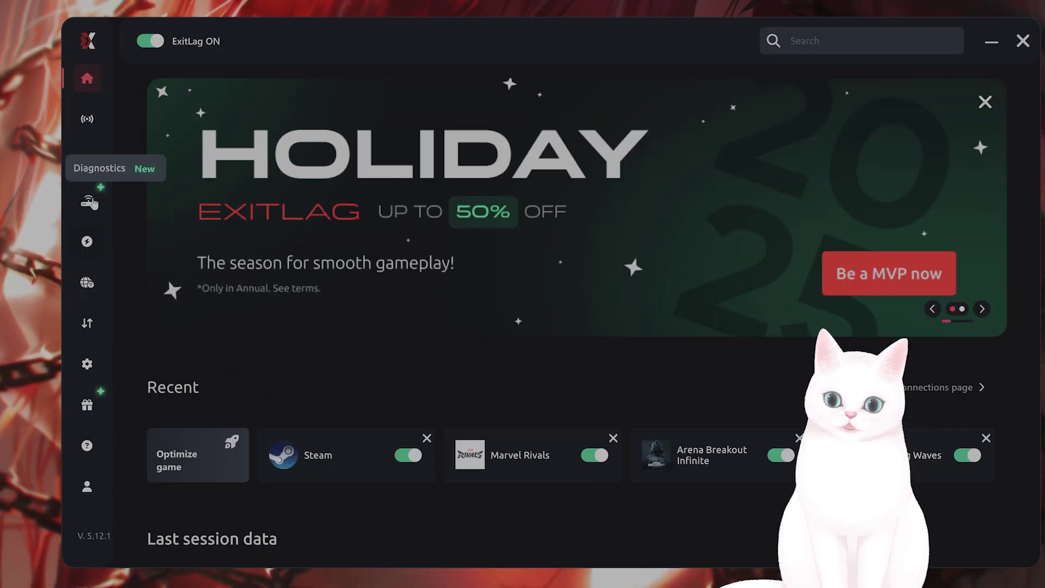
click(87, 118)
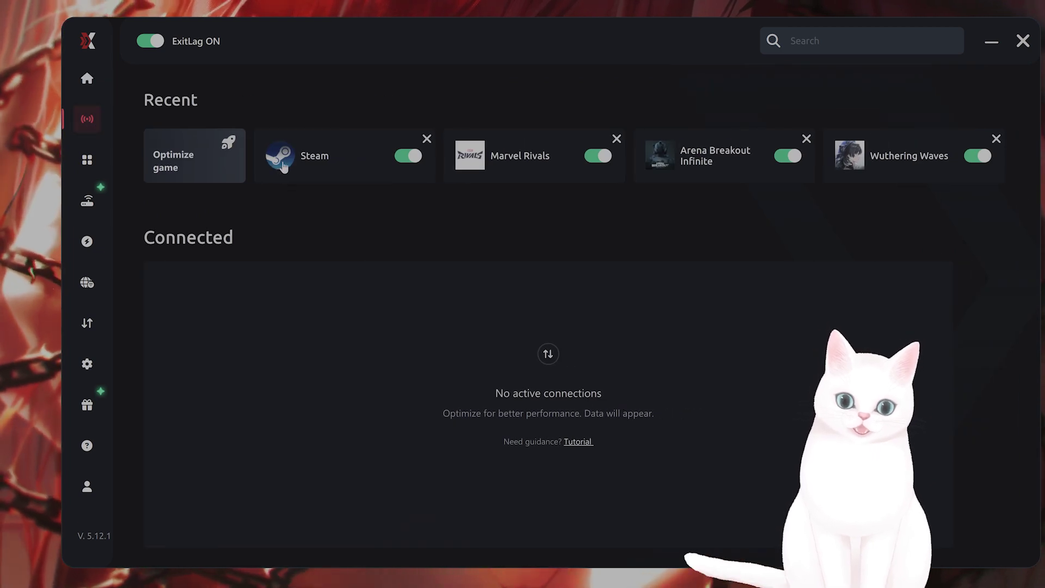
click(315, 157)
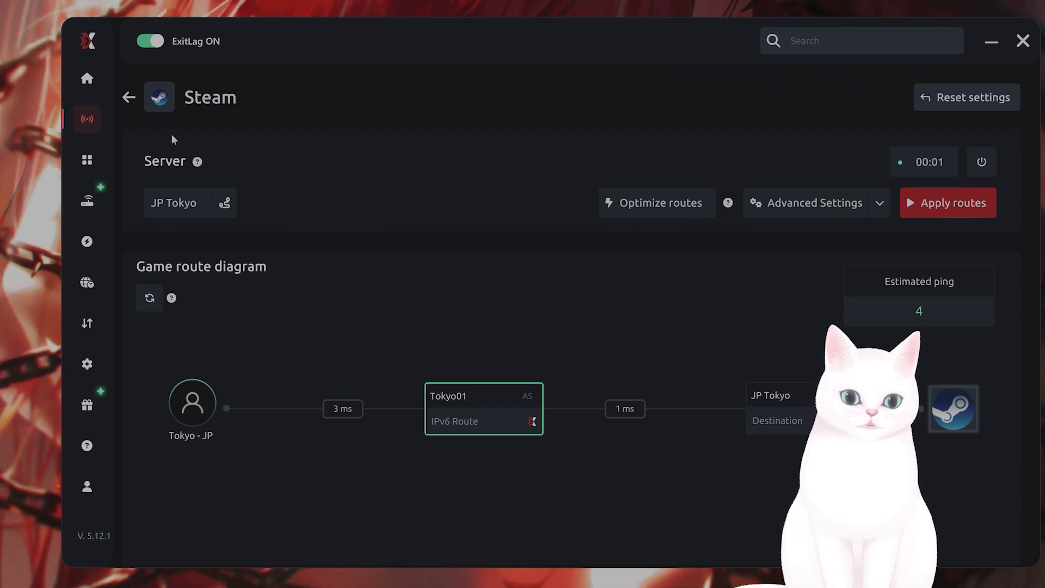
click(131, 96)
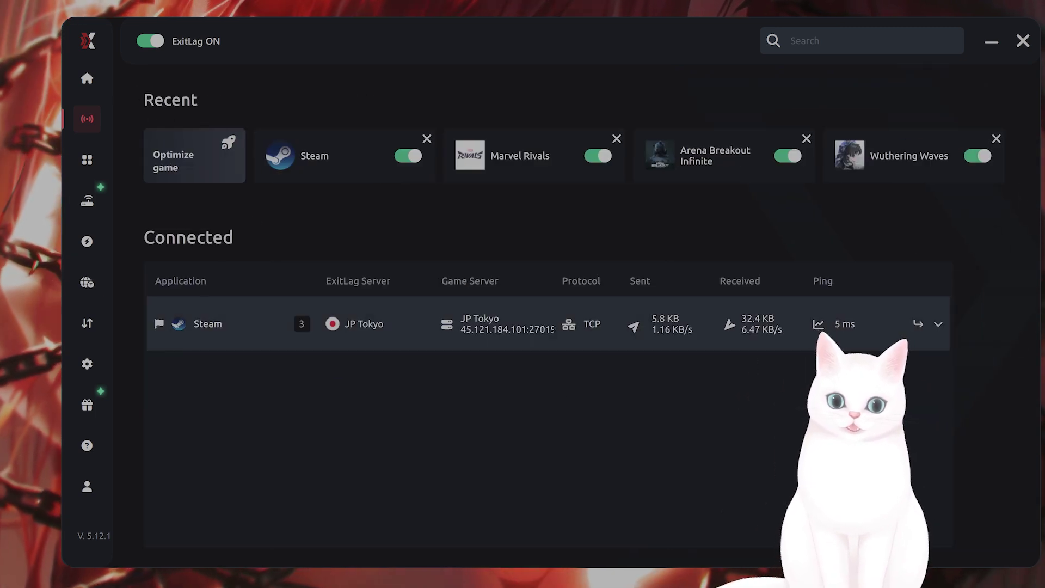